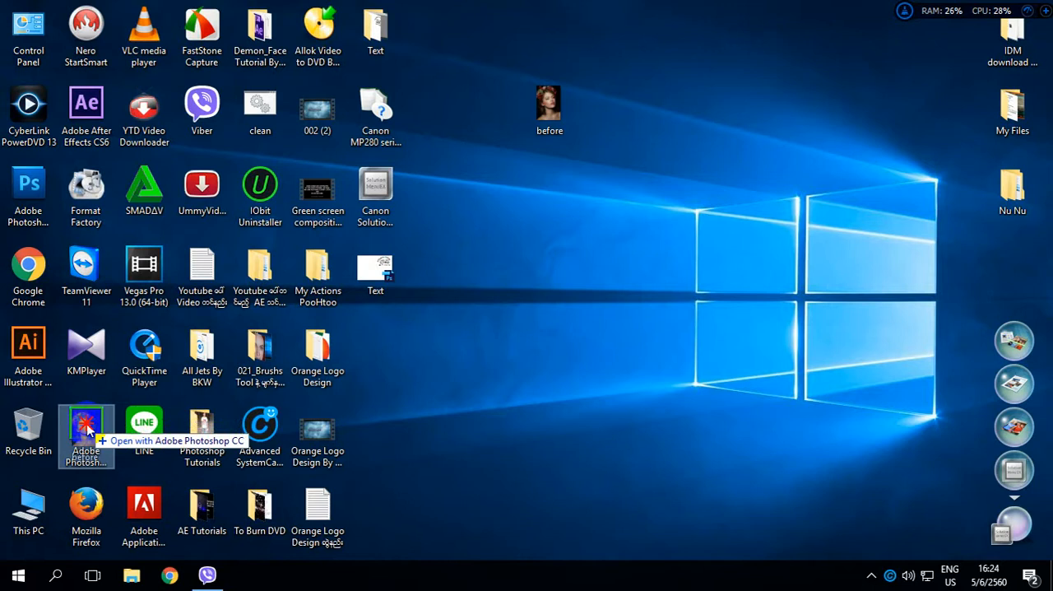
Open the before image in Photoshop CC and select its skin tones with Color Range at fuzziness 200.
left_click_drag(88, 426, 88, 423)
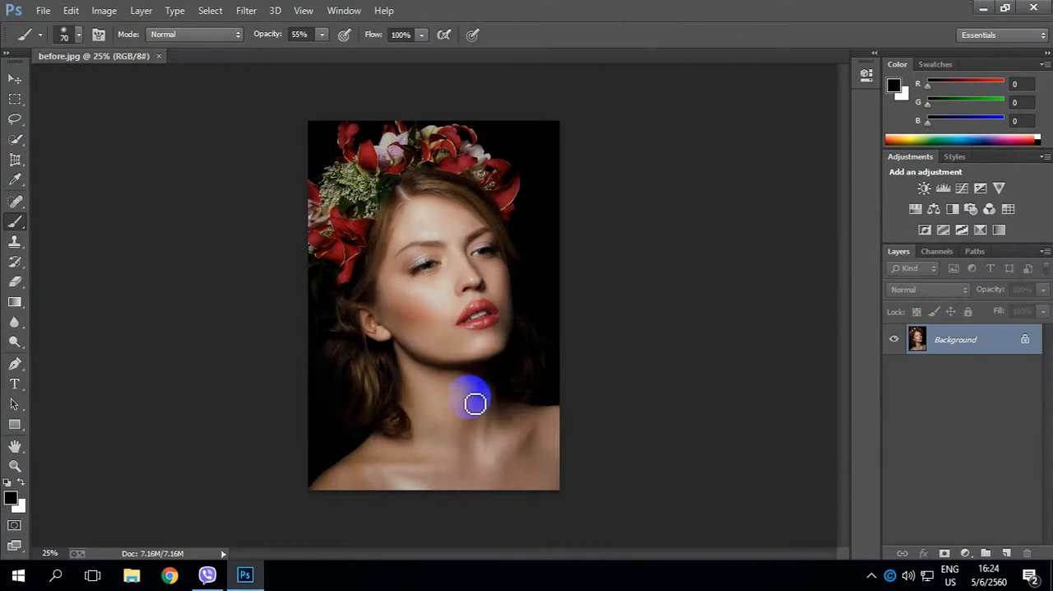
left_click(211, 12)
left_click(252, 159)
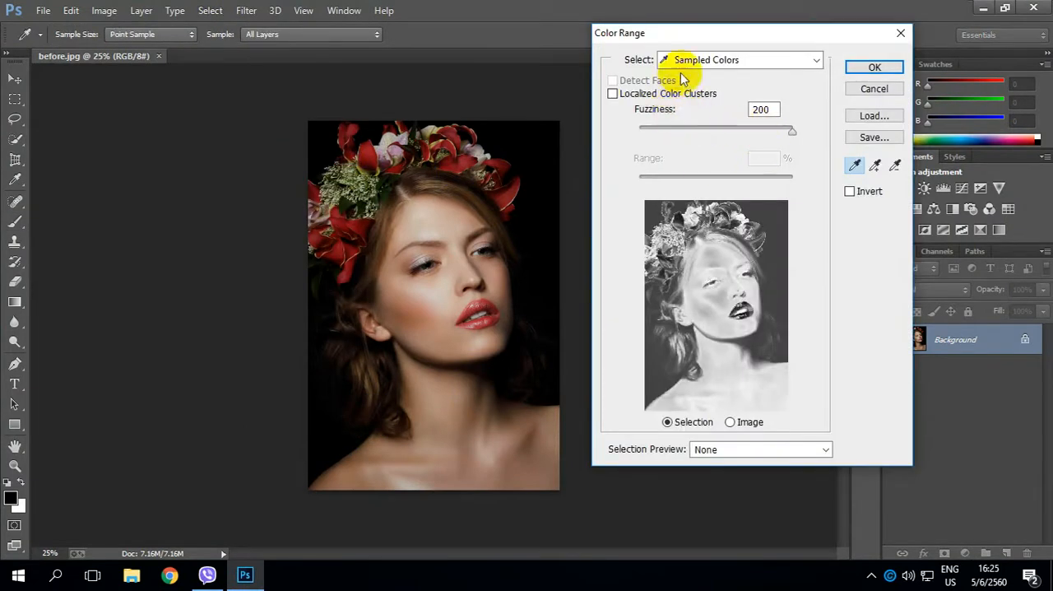
left_click(752, 60)
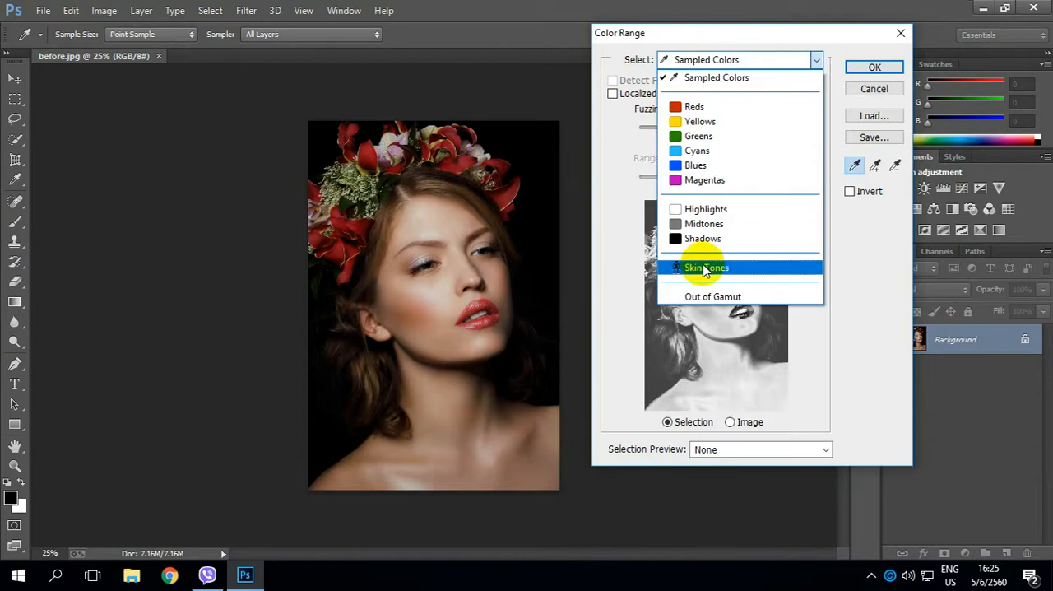
left_click(703, 267)
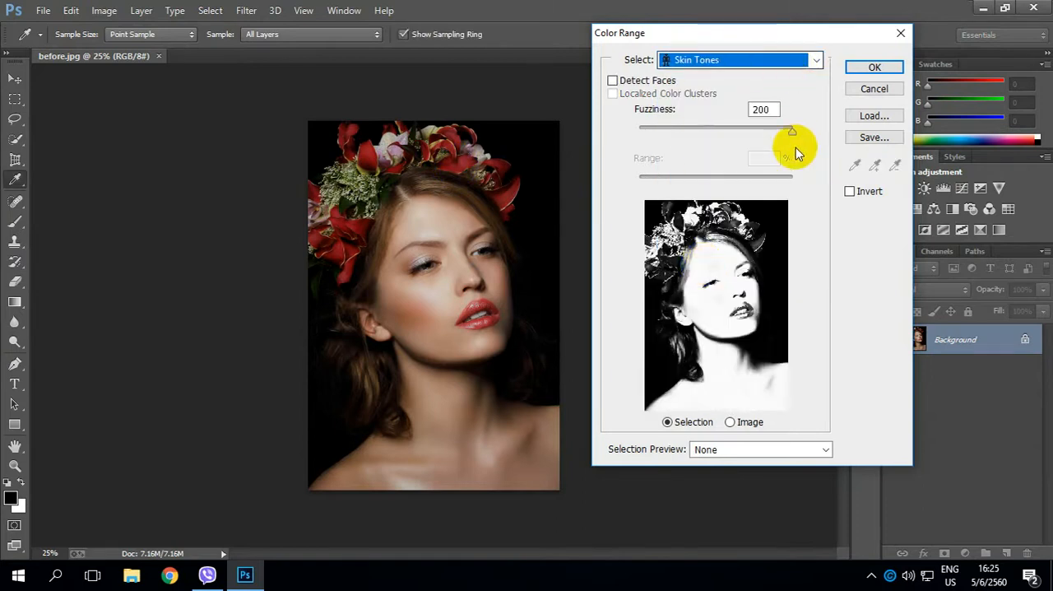
left_click_drag(790, 131, 823, 146)
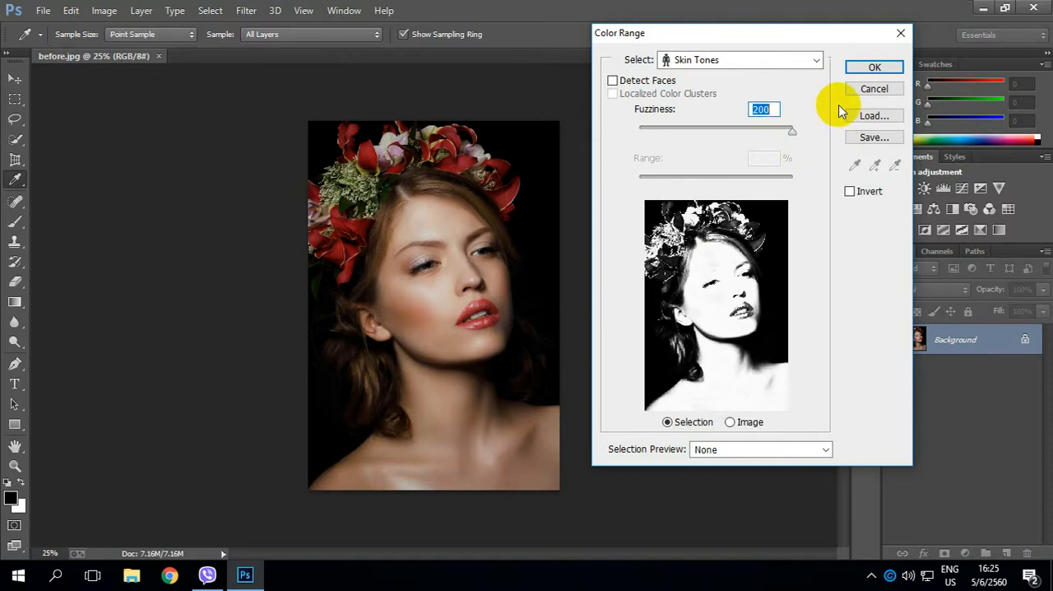
left_click(874, 68)
key("b")
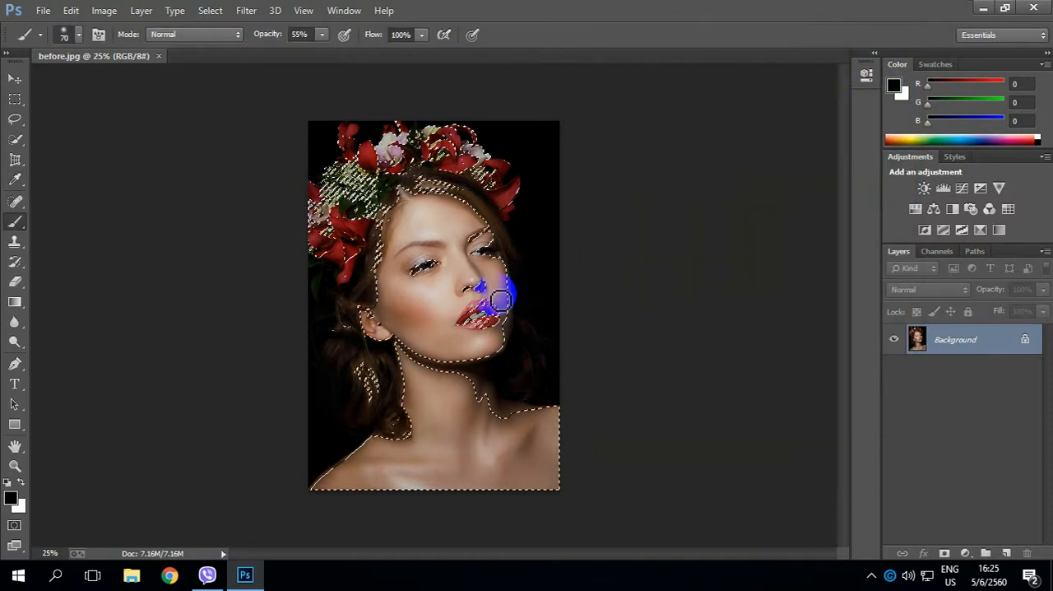
Save the selection as a new channel named skin, and deselect.
left_click(208, 11)
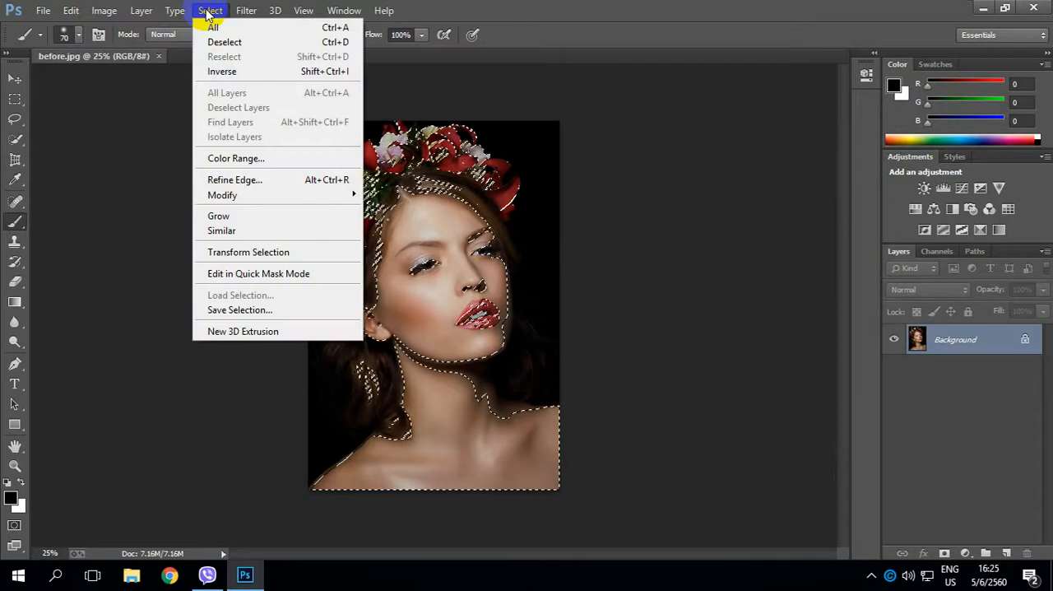
left_click(263, 309)
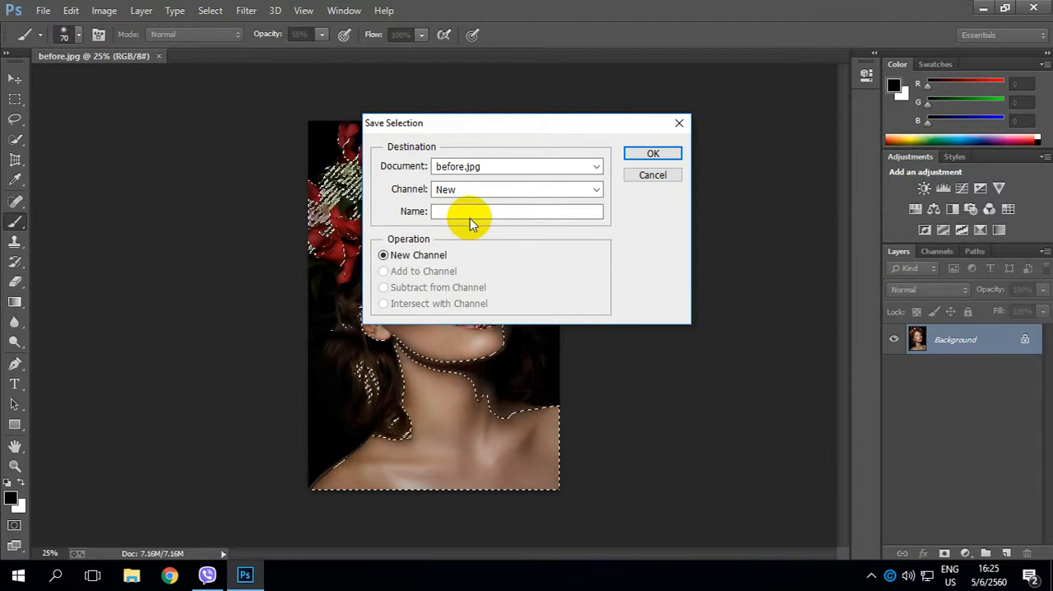
type("skin")
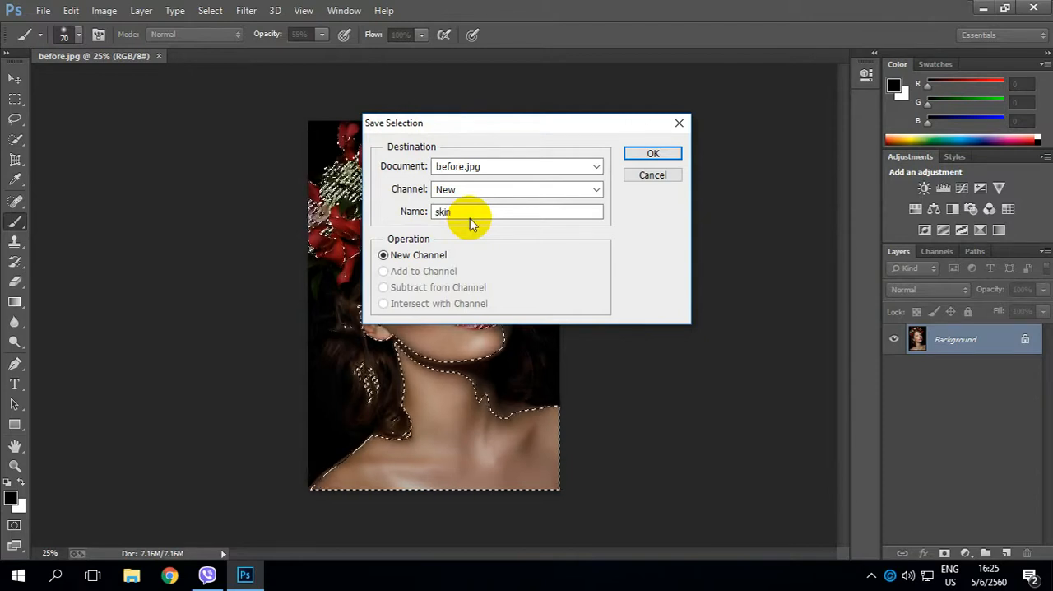
left_click(649, 155)
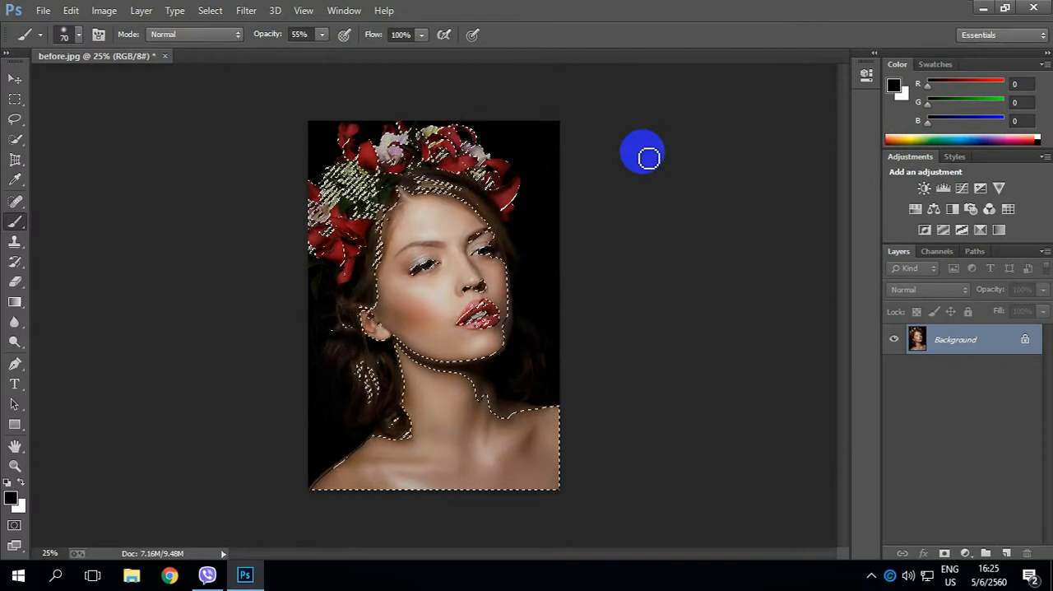
left_click(210, 10)
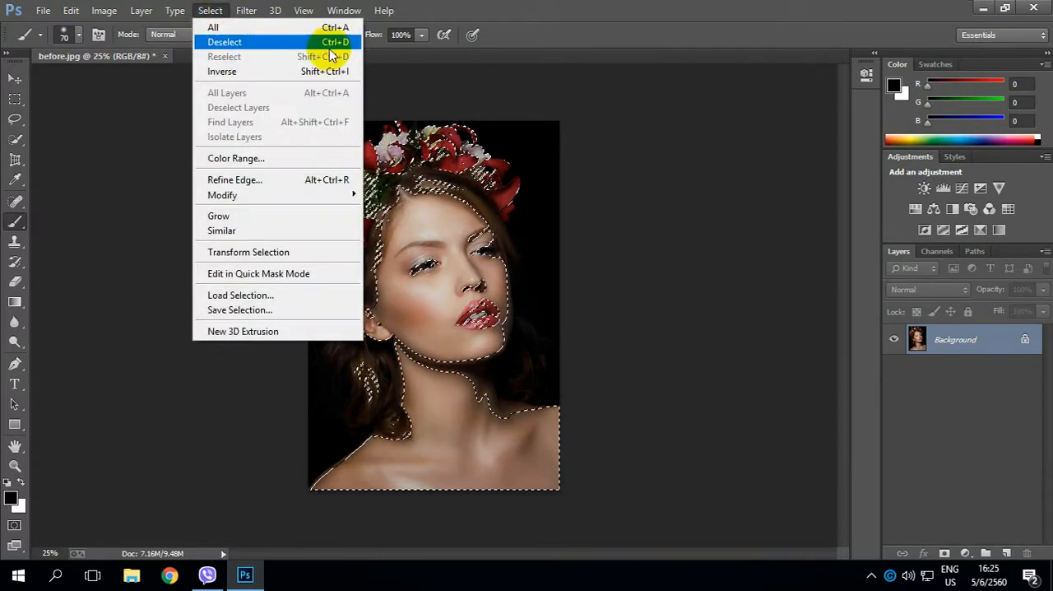
left_click(262, 45)
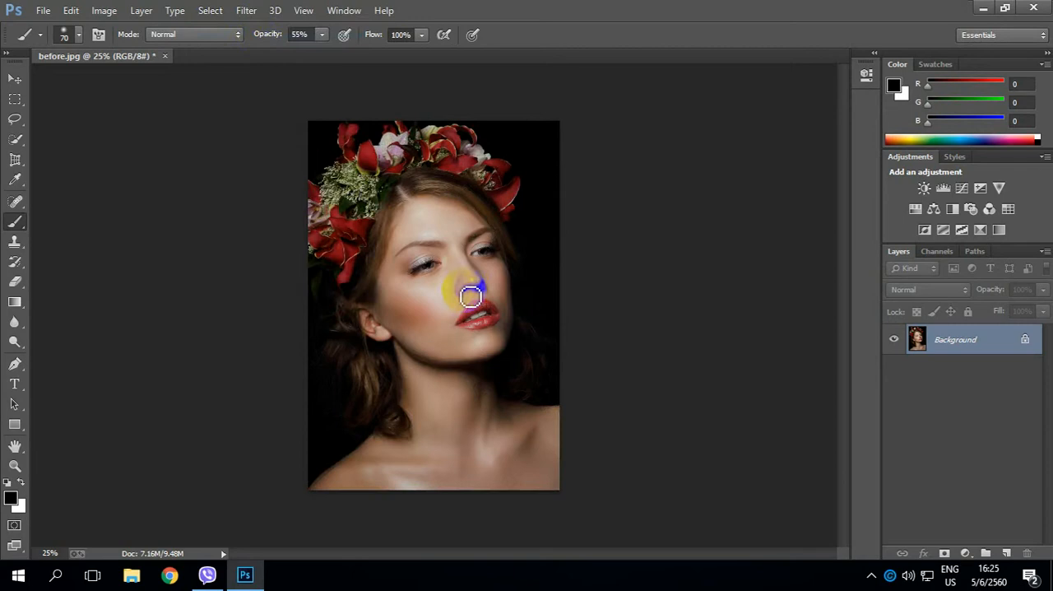
Add a Solid Color fill layer in white (ffffff) above the Background layer.
left_click(964, 559)
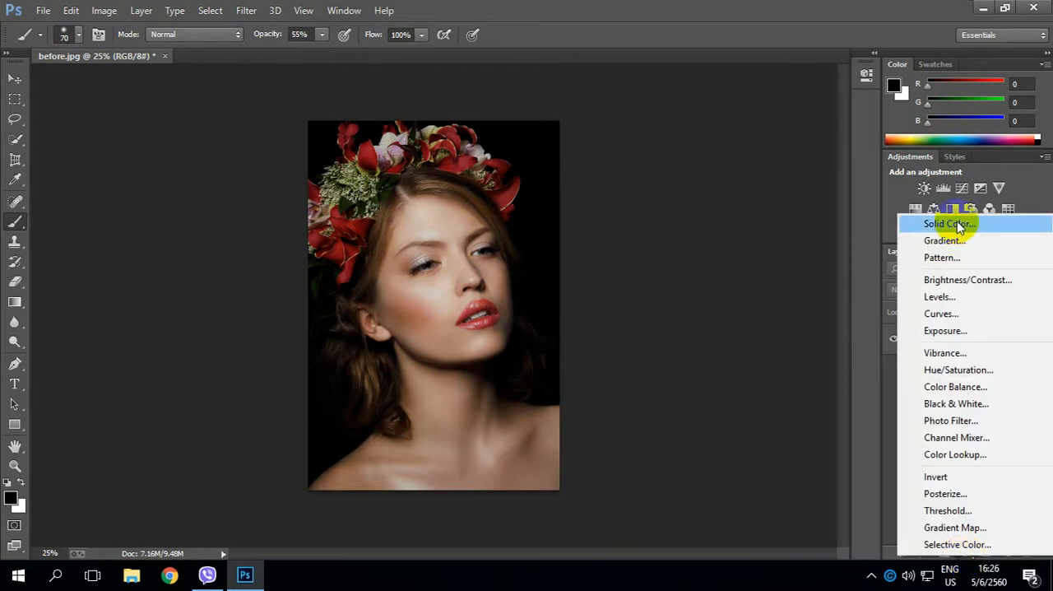
left_click(958, 227)
left_click_drag(242, 171, 137, 103)
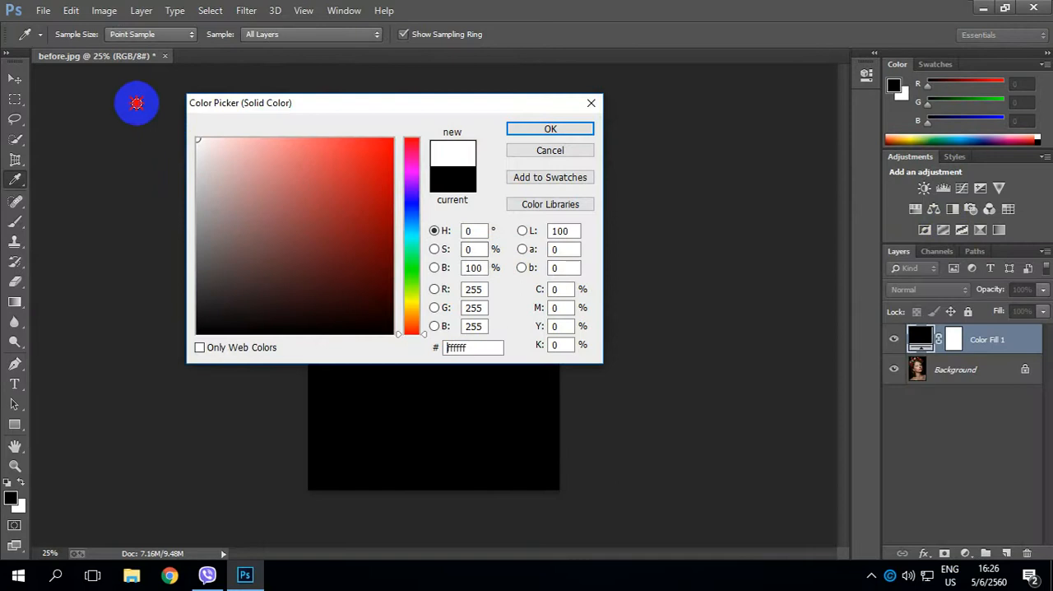
left_click(526, 129)
key("b")
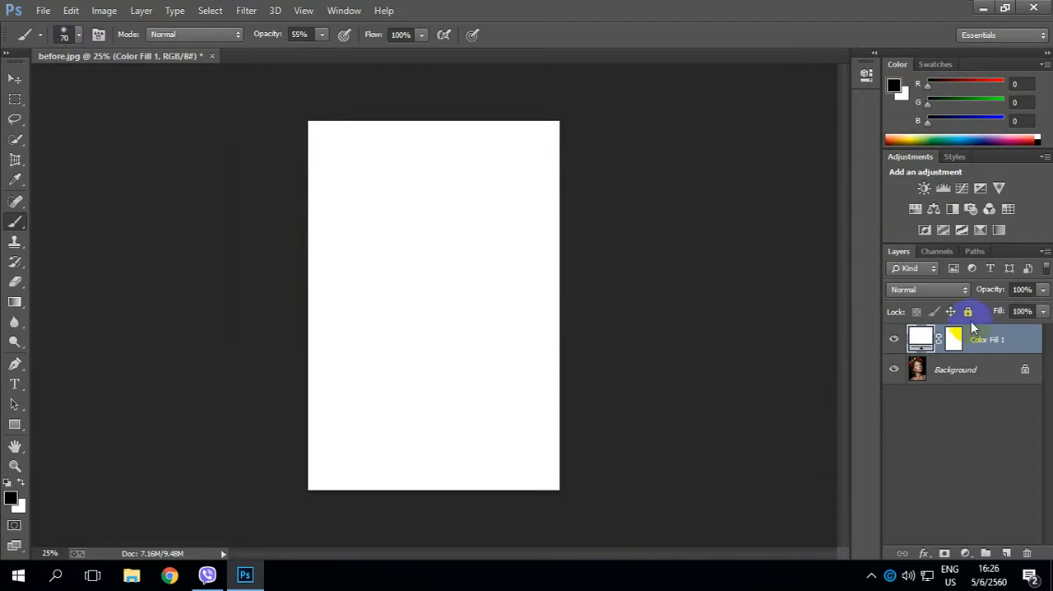
Set the white fill layer's blend mode to Soft Light.
left_click(965, 294)
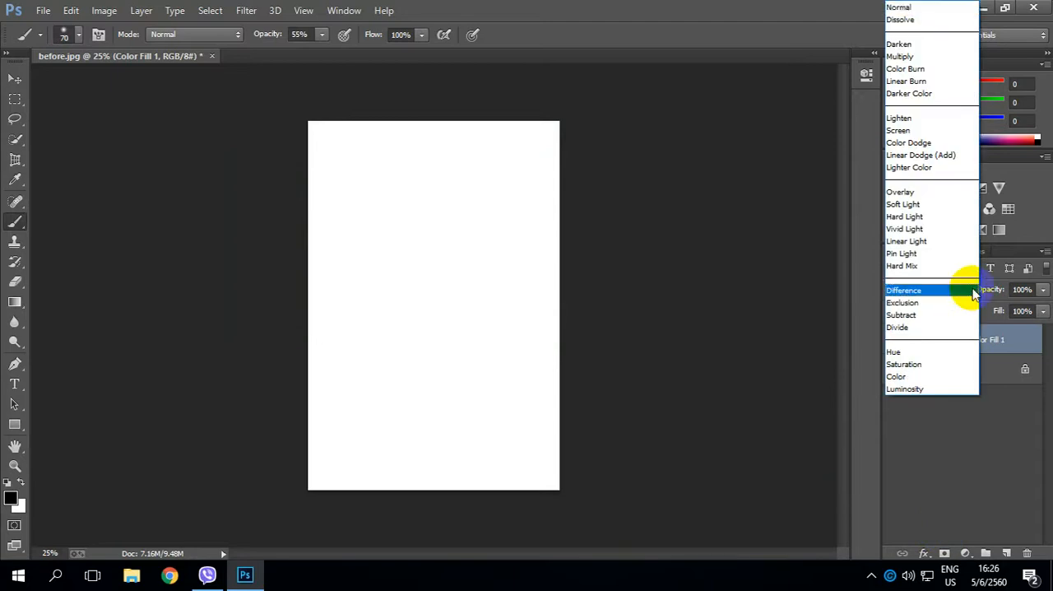
left_click(816, 325)
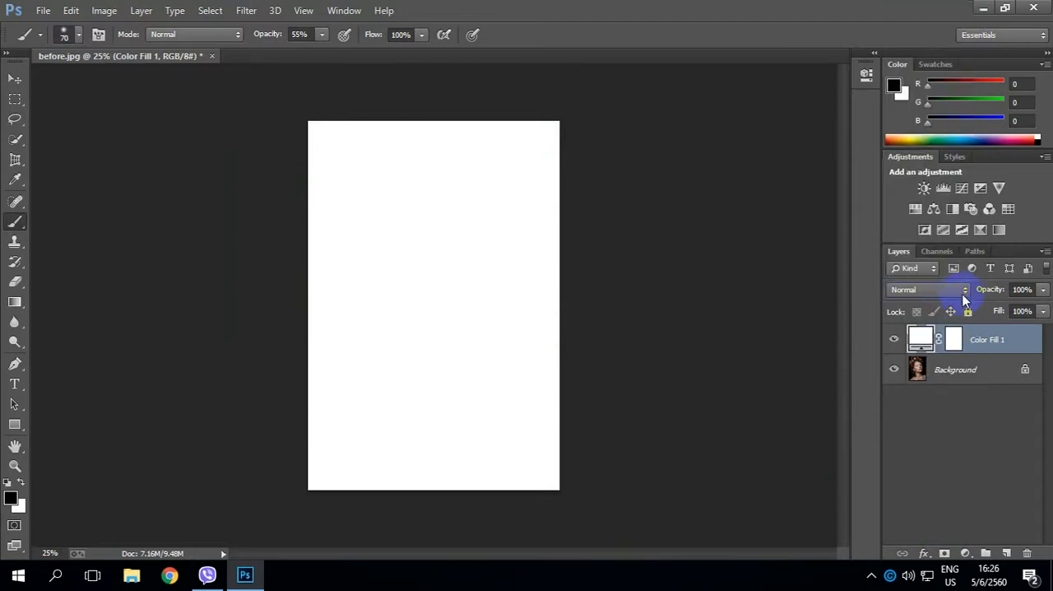
left_click(965, 289)
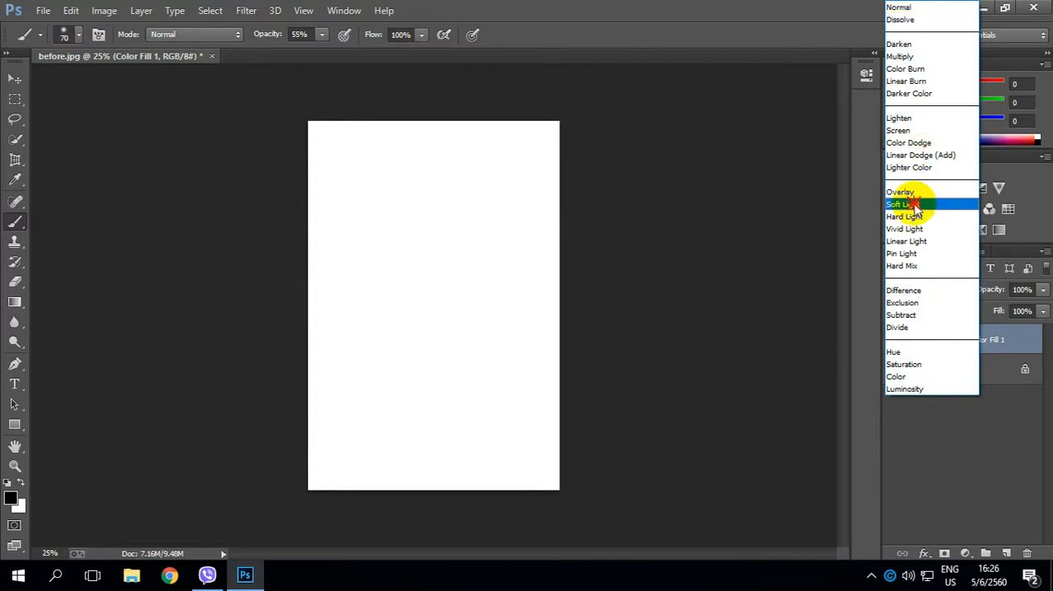
left_click(905, 204)
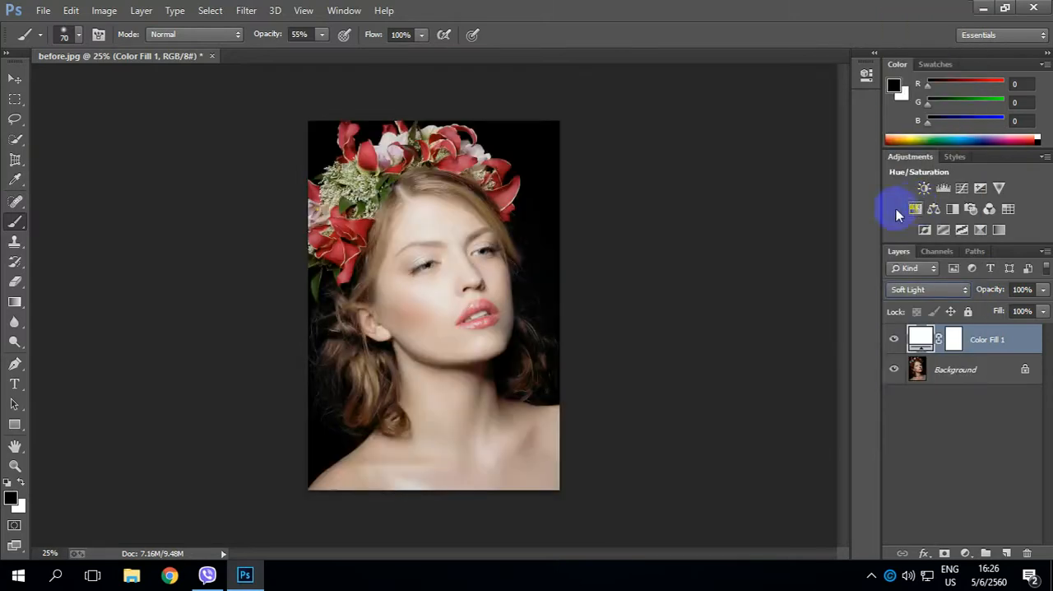
Compare the portrait with and without the white fill layer, and preview the layer at reduced opacity.
left_click(894, 338)
left_click(894, 339)
left_click(894, 339)
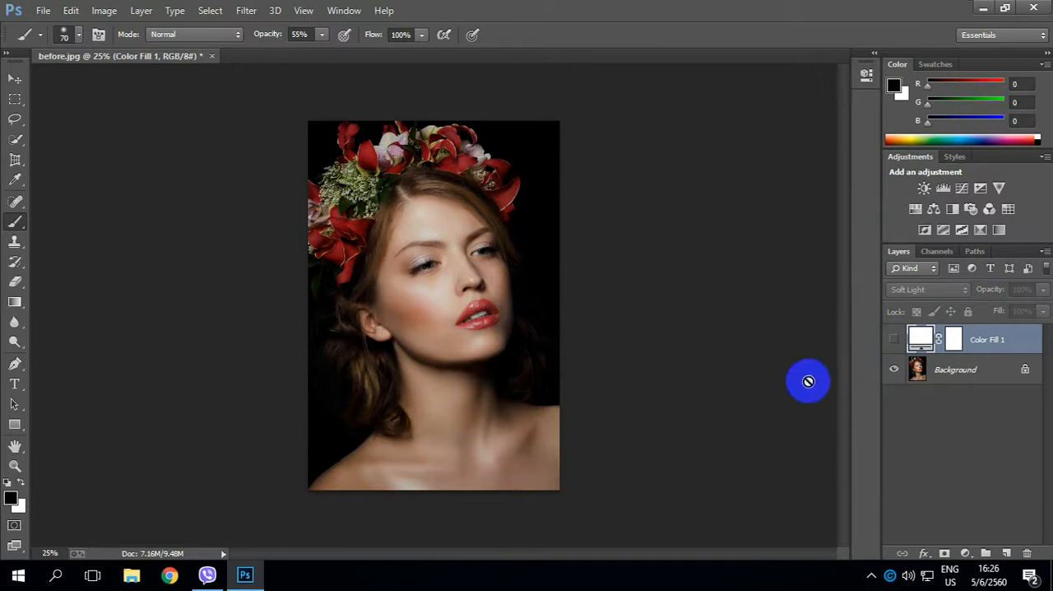
left_click(894, 340)
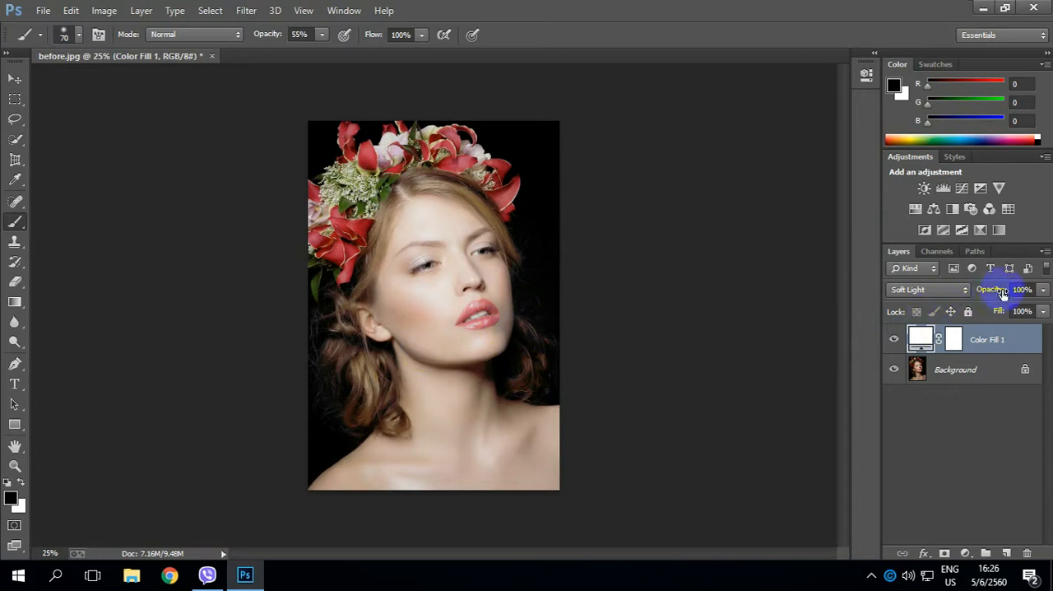
left_click_drag(996, 292, 975, 293)
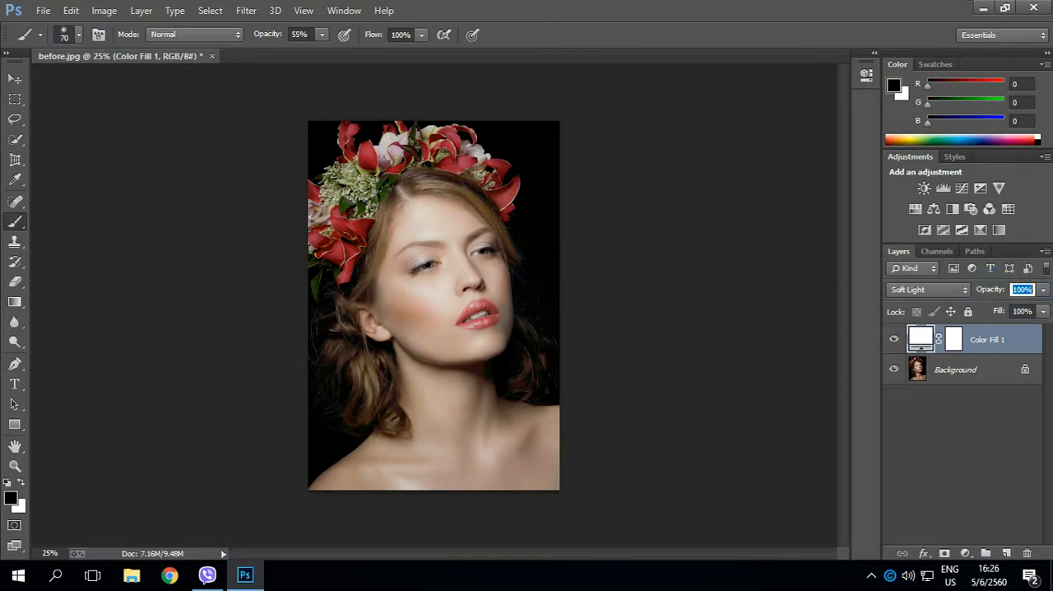
left_click(977, 342)
left_click(894, 341)
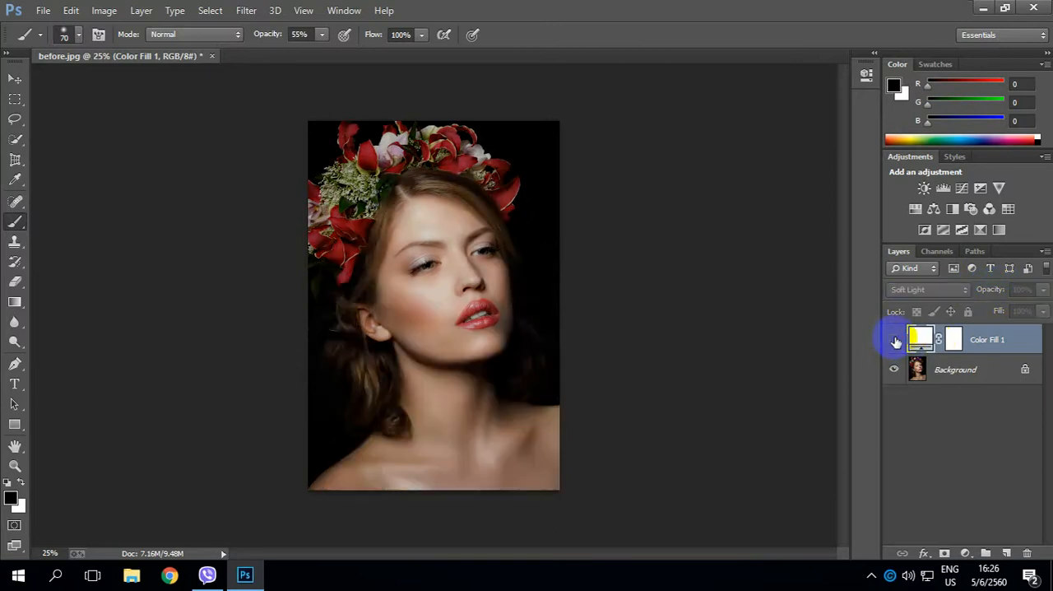
left_click(894, 340)
left_click(895, 341)
left_click(894, 341)
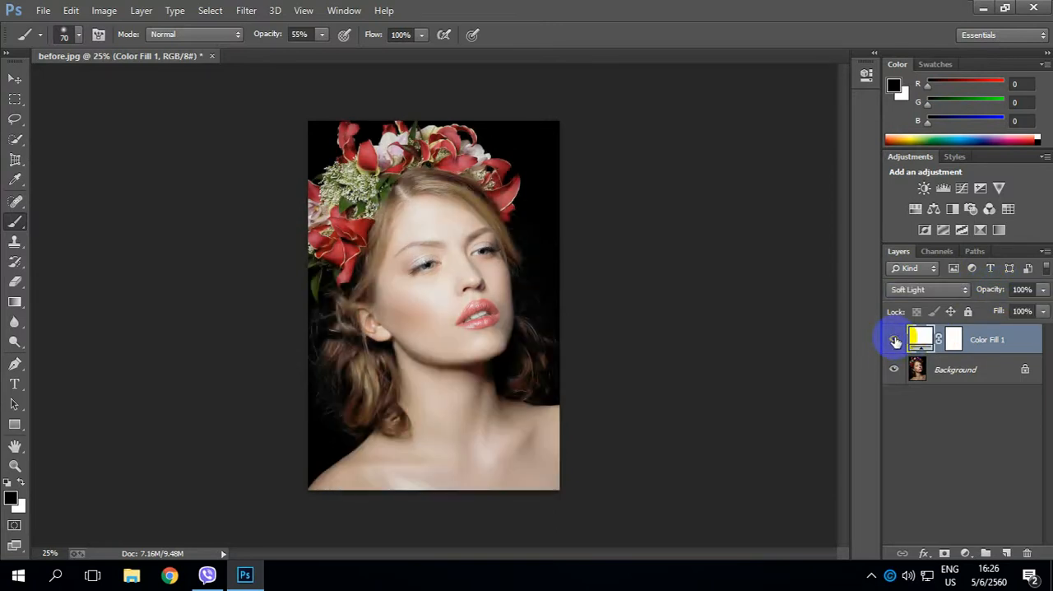
left_click(895, 341)
left_click(895, 341)
left_click(894, 342)
left_click(894, 342)
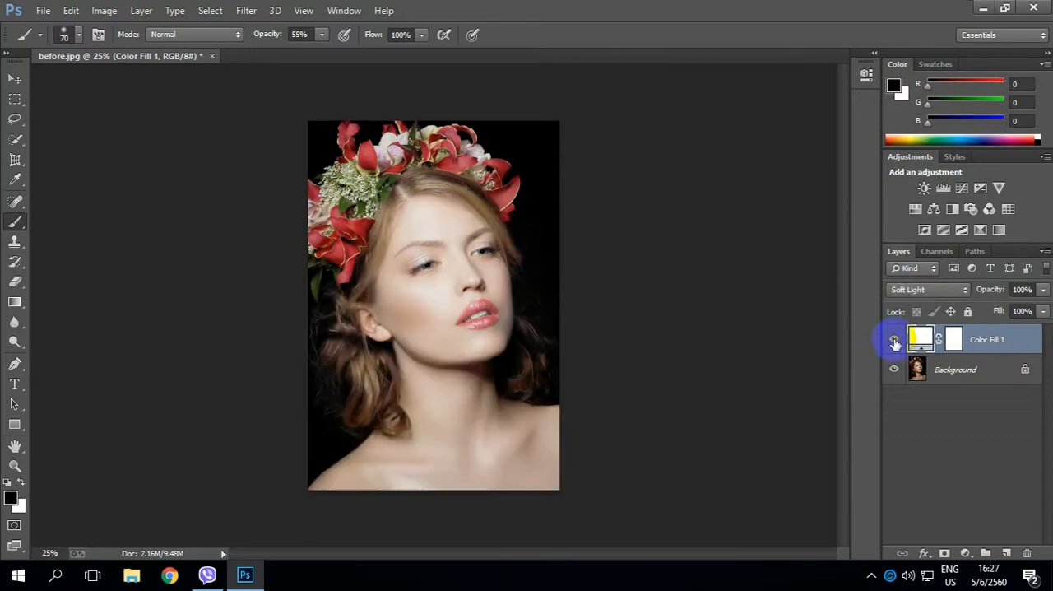
Duplicate the Soft Light fill layer within before.jpg as Color Fill 1 copy.
right_click(987, 343)
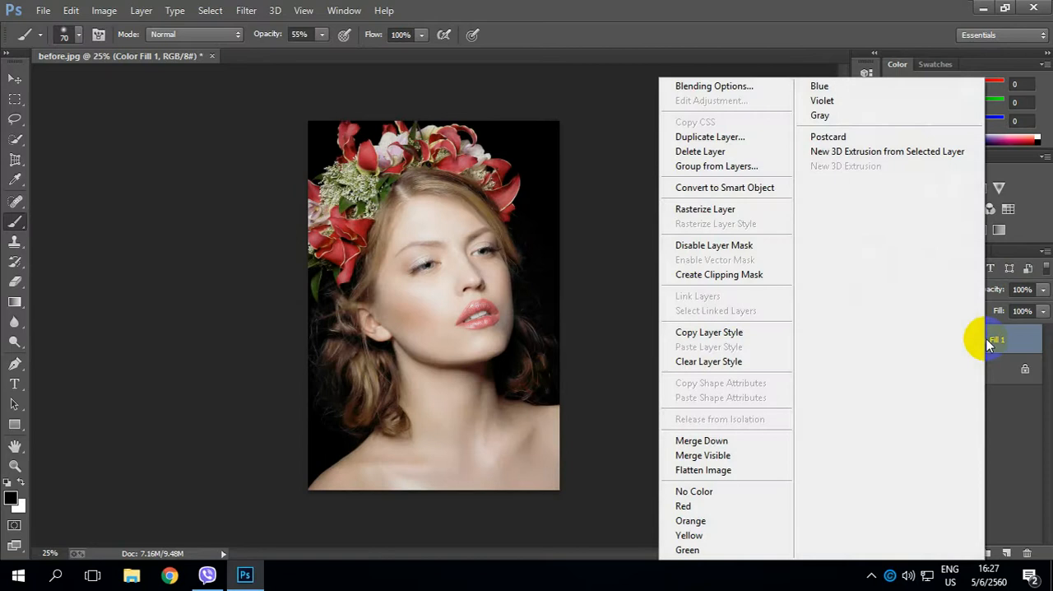
left_click(723, 137)
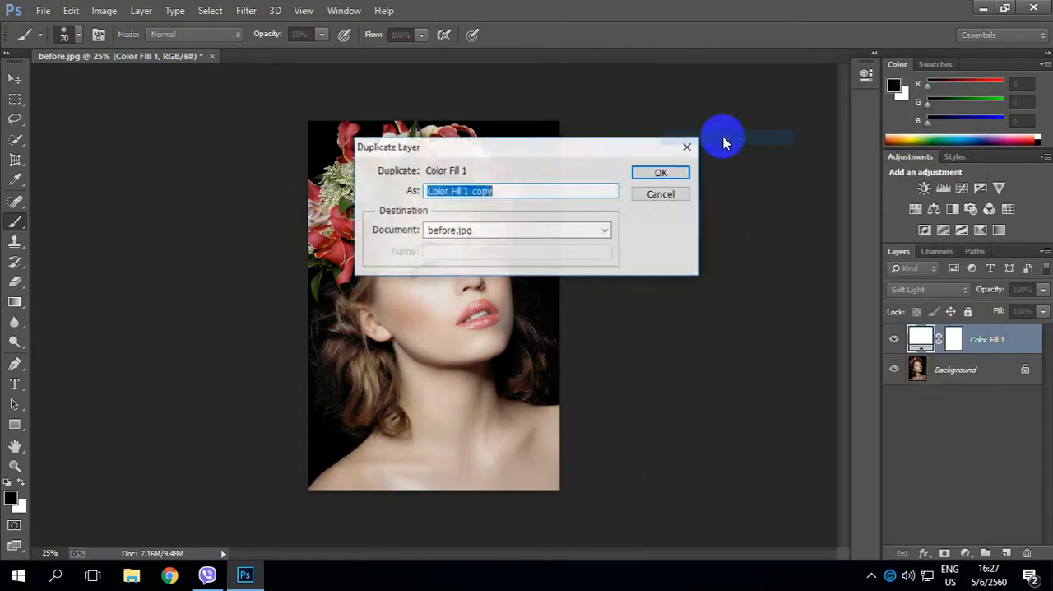
left_click(661, 175)
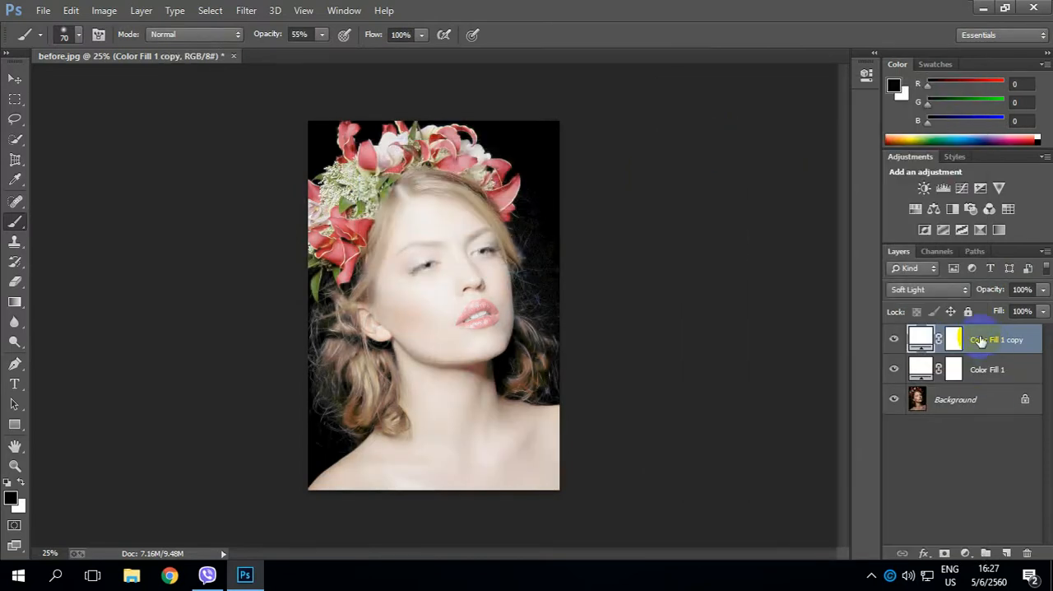
Group the two white fill layers together as Group 1.
left_click(976, 369, "shift")
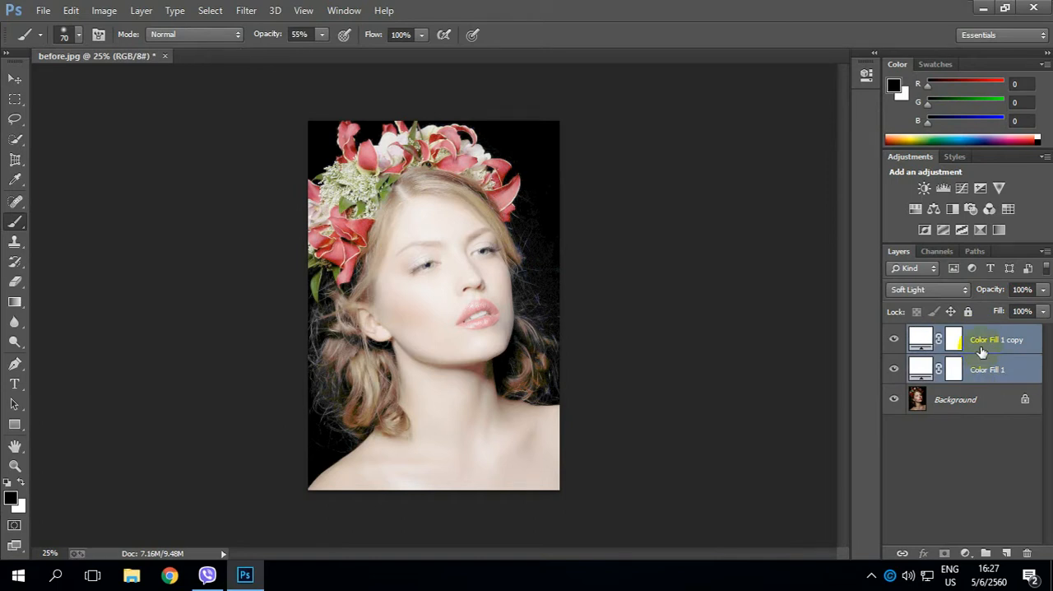
right_click(981, 352)
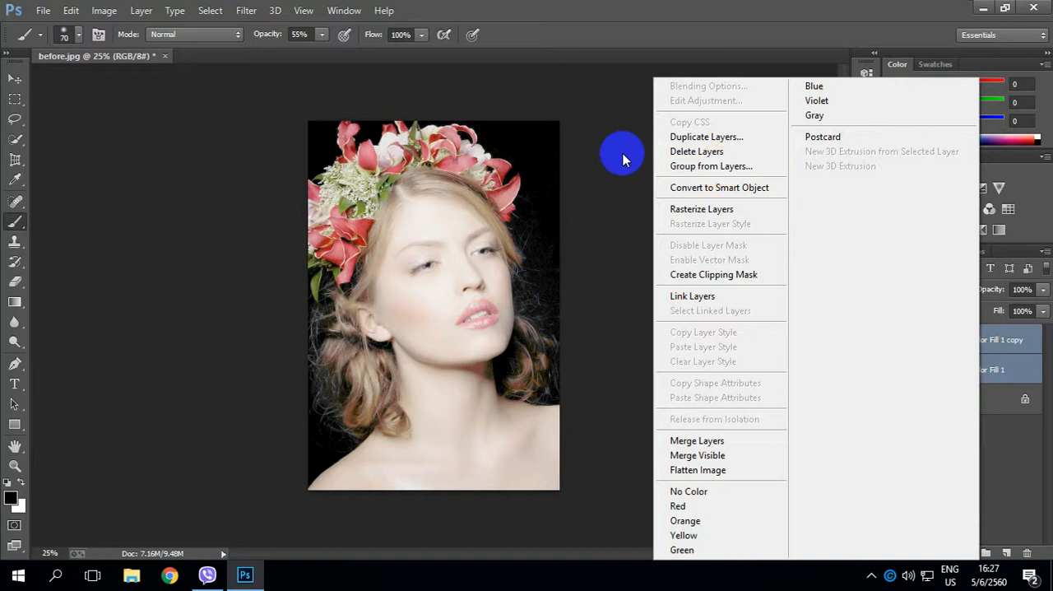
left_click(733, 167)
left_click(656, 187)
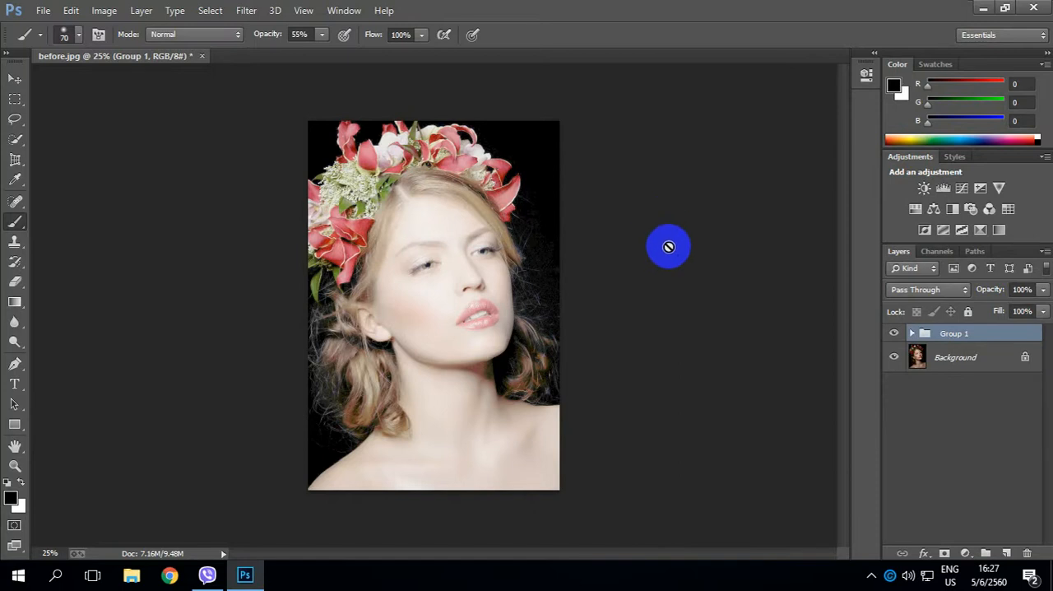
Load the saved skin channel of before.jpg as a new selection.
left_click(209, 10)
left_click(238, 294)
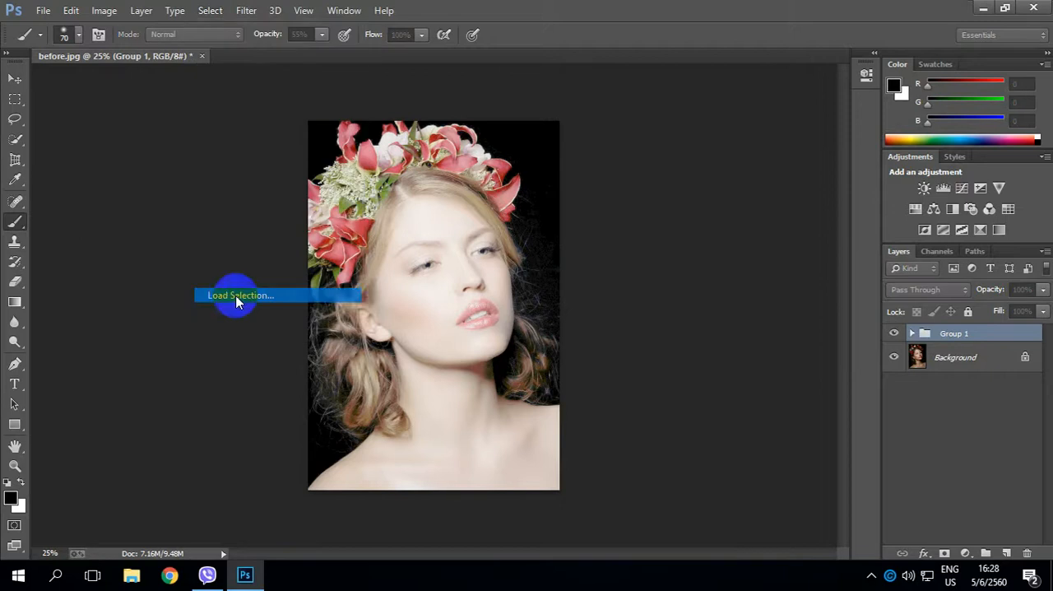
left_click(518, 191)
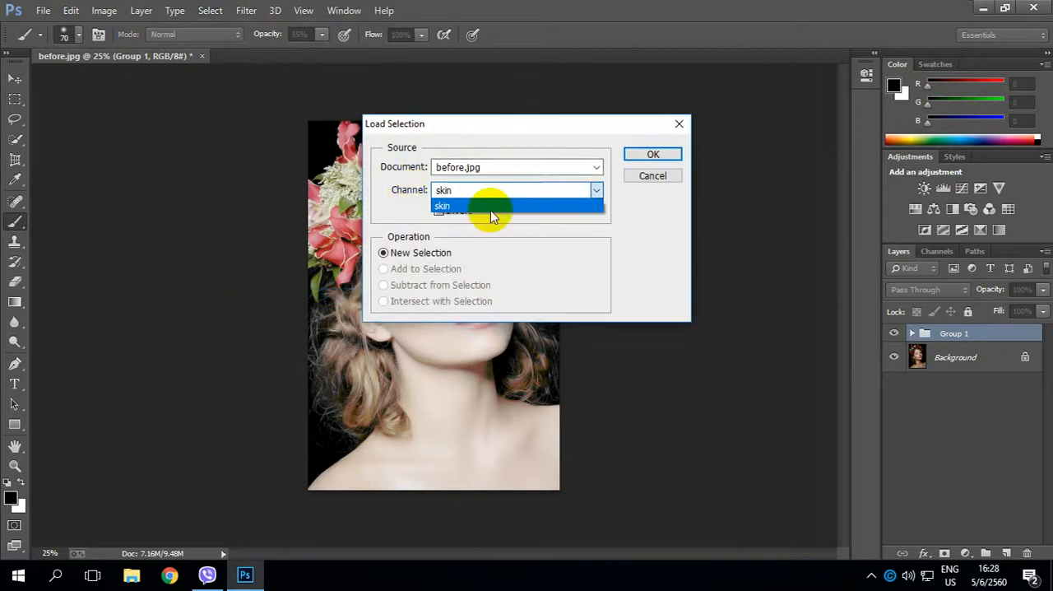
left_click(471, 204)
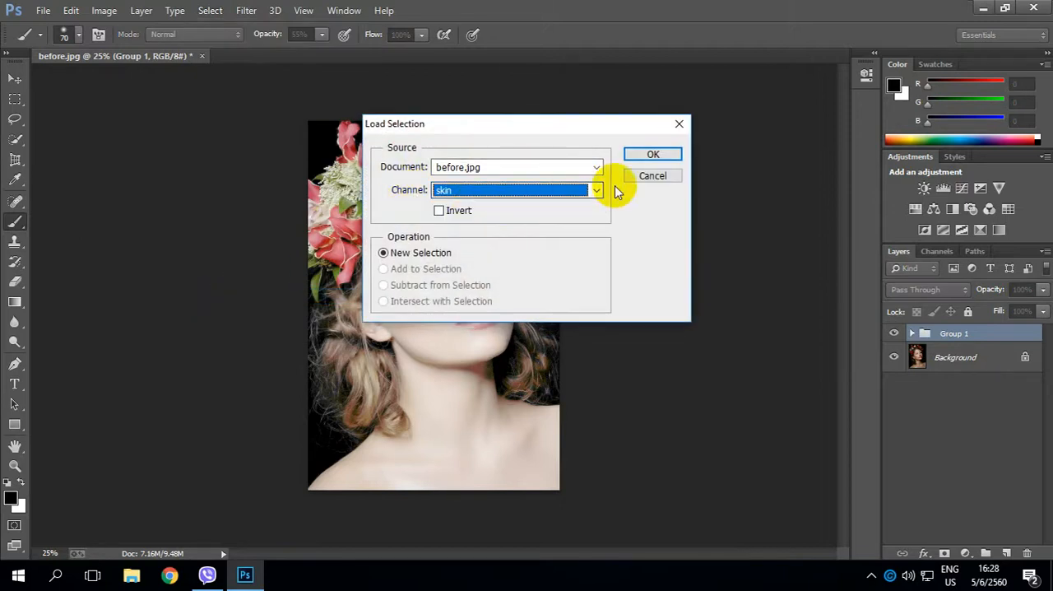
left_click(657, 155)
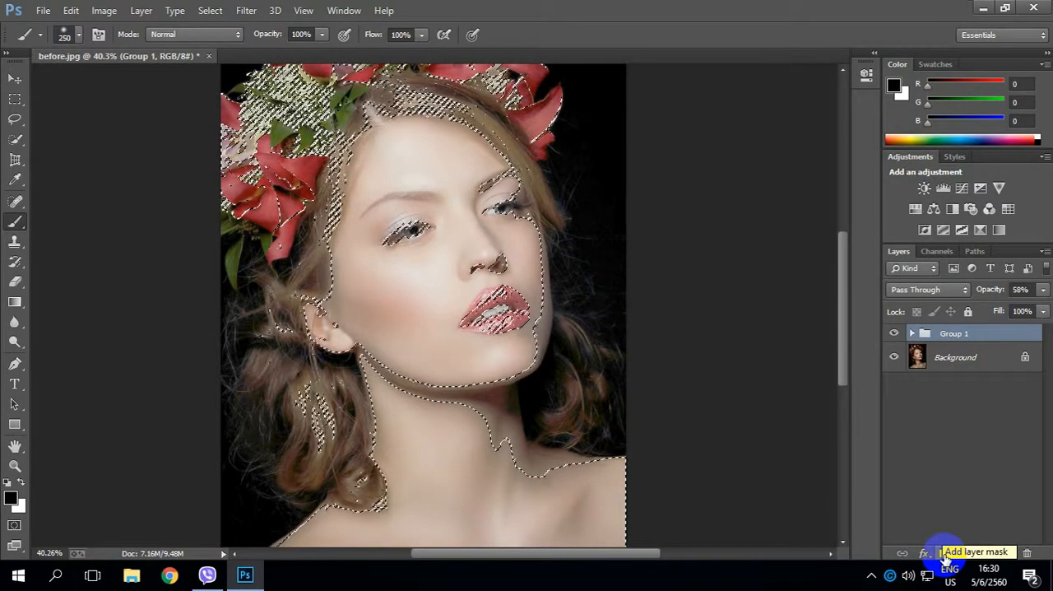
Add a layer mask to Group 1 from the loaded skin selection.
left_click(945, 554)
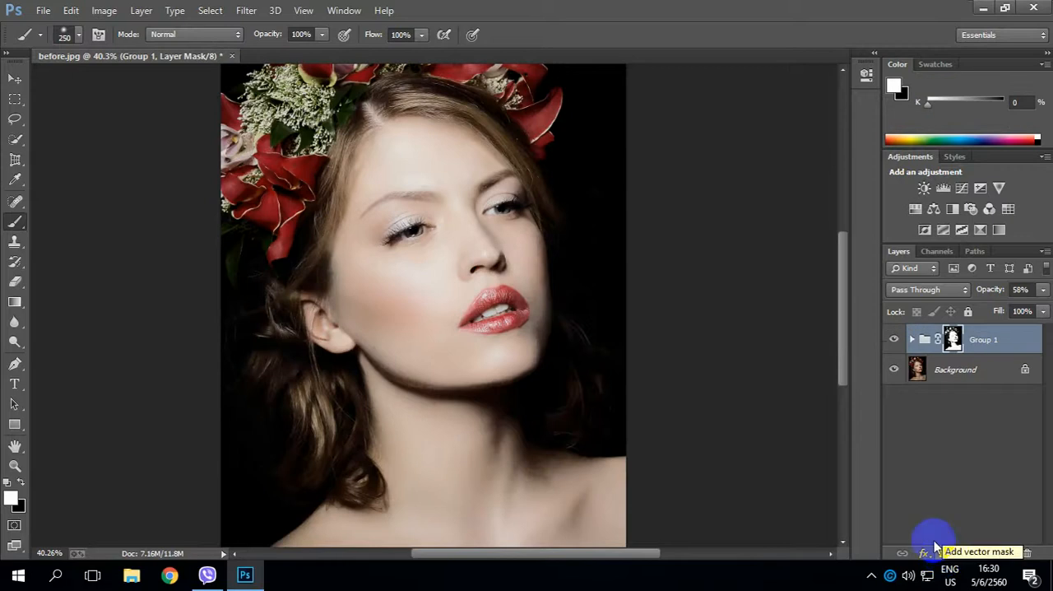
scroll(419, 299, "up", 2)
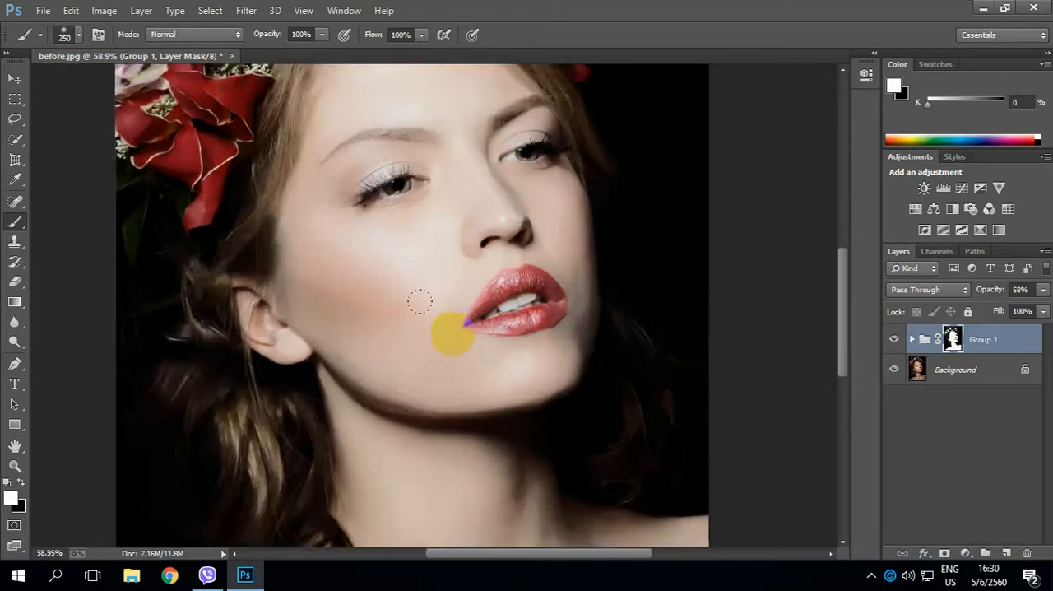
scroll(446, 324, "down", 5)
scroll(477, 361, "up", 1)
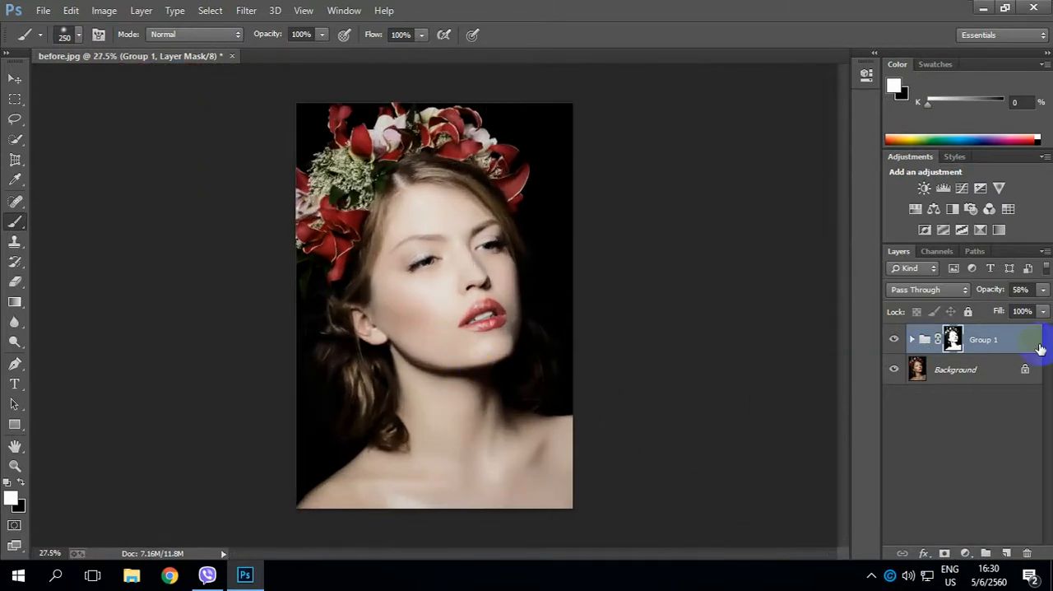
Set Group 1's opacity to 51% and compare the portrait with and without the group.
mouse_move(998, 294)
left_mouse_down()
mouse_move(980, 293)
mouse_move(990, 294)
left_mouse_up()
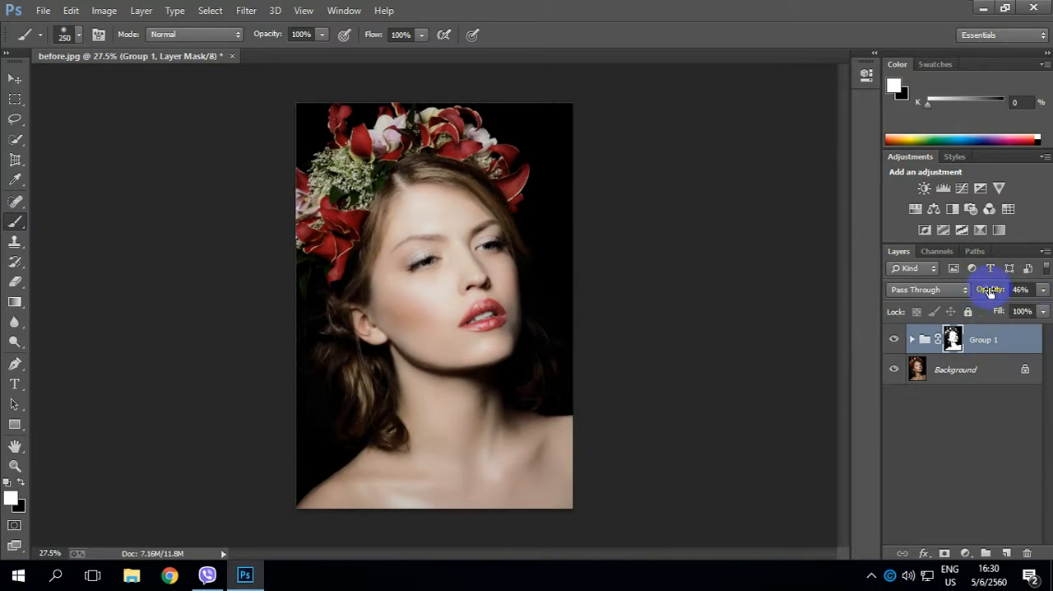
left_click_drag(991, 293, 997, 291)
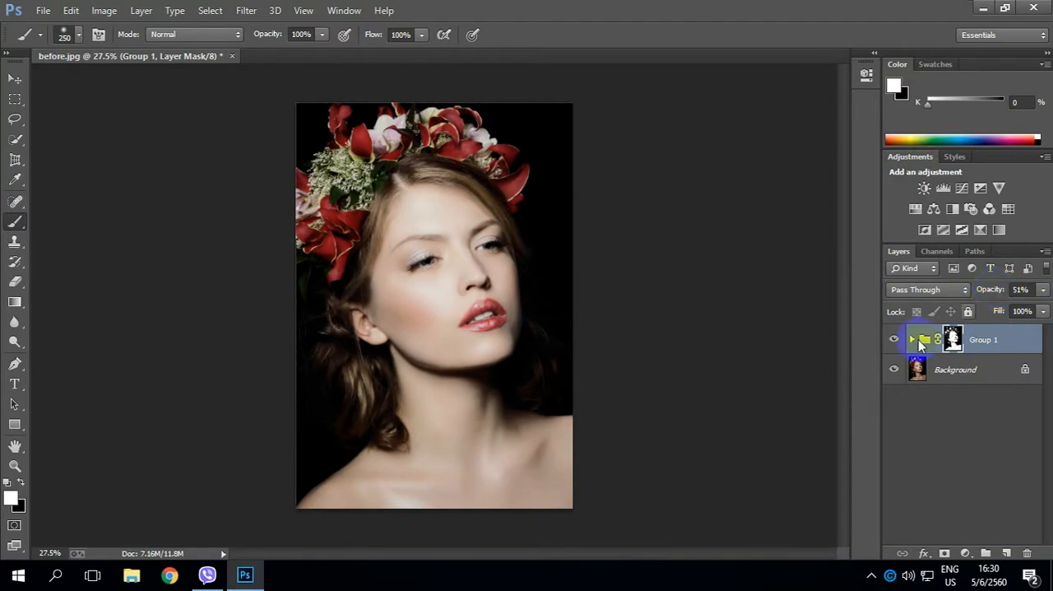
scroll(469, 305, "up", 3)
scroll(458, 306, "down", 4)
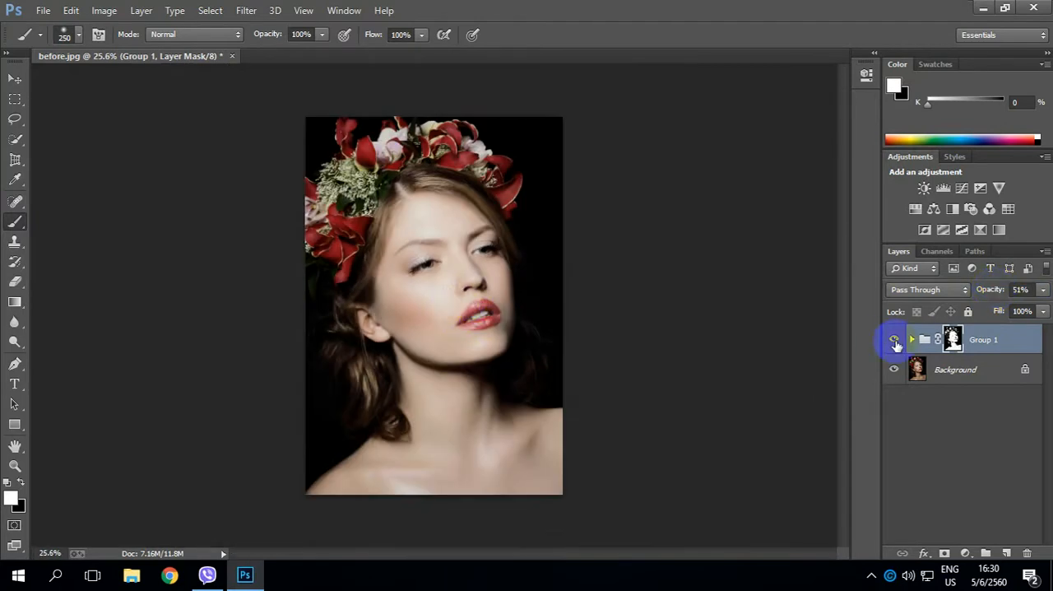
left_click(895, 340)
left_click(895, 340)
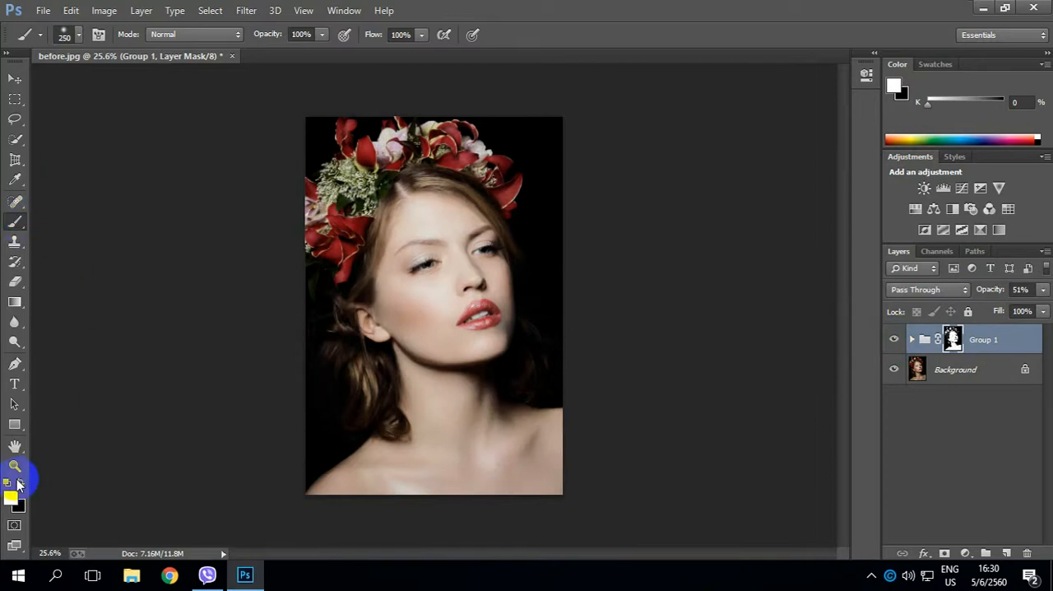
Paint black on Group 1's mask over the flowers and hair with a soft brush at 100% opacity.
left_click(66, 35)
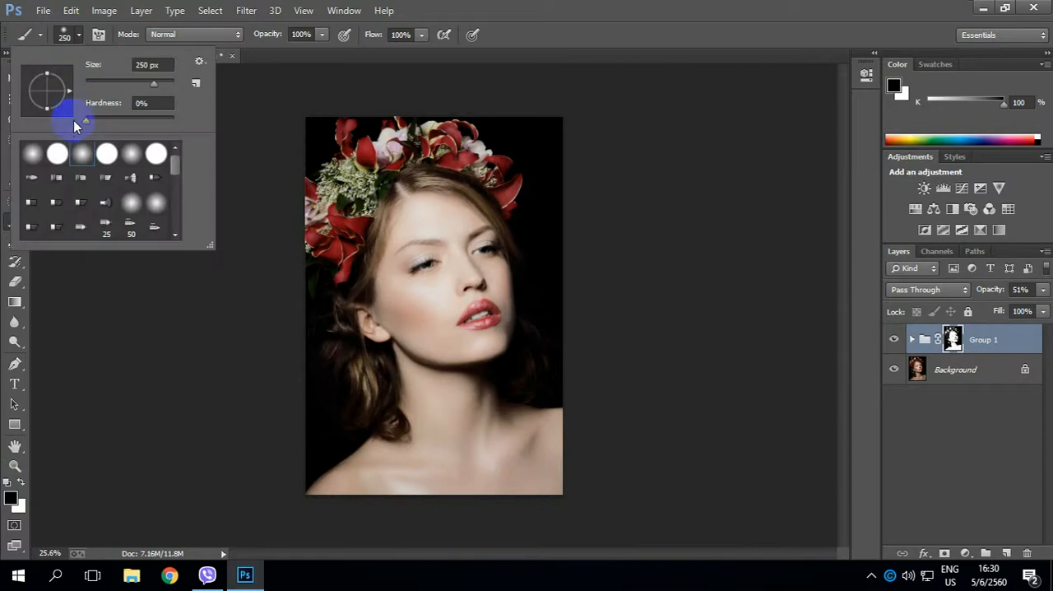
left_click(256, 56)
left_click_drag(270, 37, 385, 47)
left_click_drag(376, 36, 448, 58)
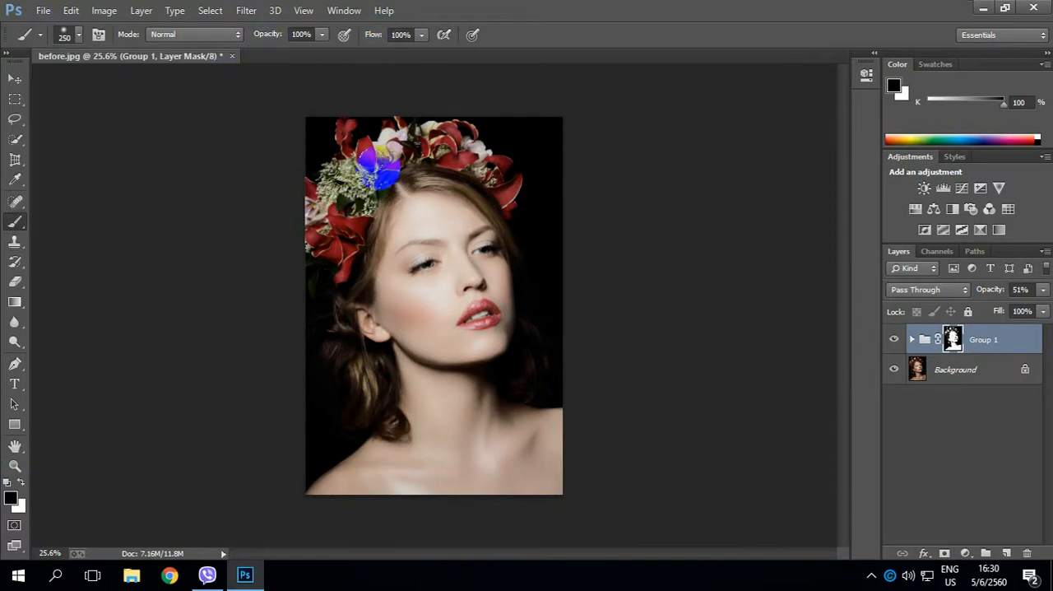
scroll(377, 169, "up", 4)
mouse_move(324, 146)
left_mouse_down()
mouse_move(332, 205)
mouse_move(316, 285)
mouse_move(301, 296)
mouse_move(319, 279)
mouse_move(307, 263)
mouse_move(283, 308)
mouse_move(289, 290)
mouse_move(314, 284)
mouse_move(340, 306)
mouse_move(324, 357)
mouse_move(348, 285)
mouse_move(366, 278)
mouse_move(331, 385)
mouse_move(355, 272)
mouse_move(305, 219)
mouse_move(320, 156)
mouse_move(298, 186)
mouse_move(384, 151)
mouse_move(393, 185)
mouse_move(432, 169)
mouse_move(414, 176)
mouse_move(521, 192)
mouse_move(557, 253)
mouse_move(477, 154)
mouse_move(524, 235)
mouse_move(579, 279)
mouse_move(563, 262)
mouse_move(603, 347)
mouse_move(572, 259)
mouse_move(514, 229)
mouse_move(431, 219)
mouse_move(512, 206)
mouse_move(579, 256)
mouse_move(523, 193)
mouse_move(545, 194)
mouse_move(428, 154)
mouse_move(351, 189)
mouse_move(379, 274)
mouse_move(336, 379)
mouse_move(380, 275)
mouse_move(294, 288)
mouse_move(356, 250)
mouse_move(335, 313)
mouse_move(364, 278)
left_mouse_up()
mouse_move(475, 331)
left_mouse_down()
mouse_move(469, 310)
mouse_move(495, 148)
mouse_move(509, 125)
left_mouse_up()
mouse_move(367, 352)
left_mouse_down()
mouse_move(344, 285)
mouse_move(353, 340)
mouse_move(366, 284)
mouse_move(386, 345)
mouse_move(394, 308)
mouse_move(364, 263)
mouse_move(321, 236)
mouse_move(338, 157)
mouse_move(324, 246)
mouse_move(365, 334)
mouse_move(391, 313)
mouse_move(357, 368)
mouse_move(349, 357)
mouse_move(377, 339)
left_mouse_up()
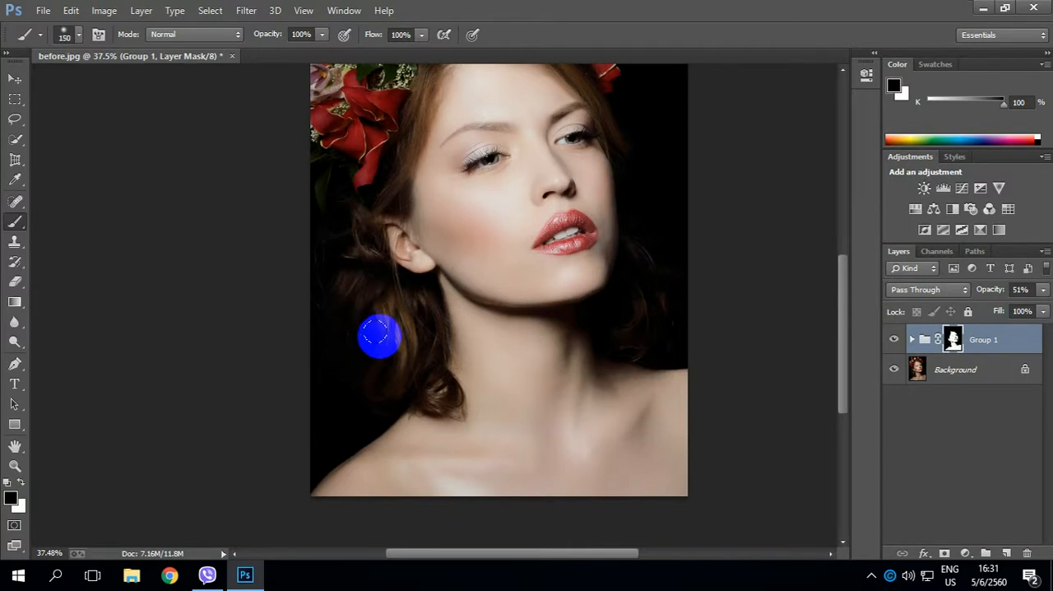
Mask out the hair beside the neck and the dark background above the shoulder with a 100 px black brush.
key("bracketleft")
mouse_move(390, 329)
left_mouse_down()
mouse_move(402, 310)
mouse_move(421, 384)
mouse_move(435, 394)
mouse_move(418, 305)
mouse_move(408, 337)
left_mouse_up()
scroll(419, 325, "up", 1)
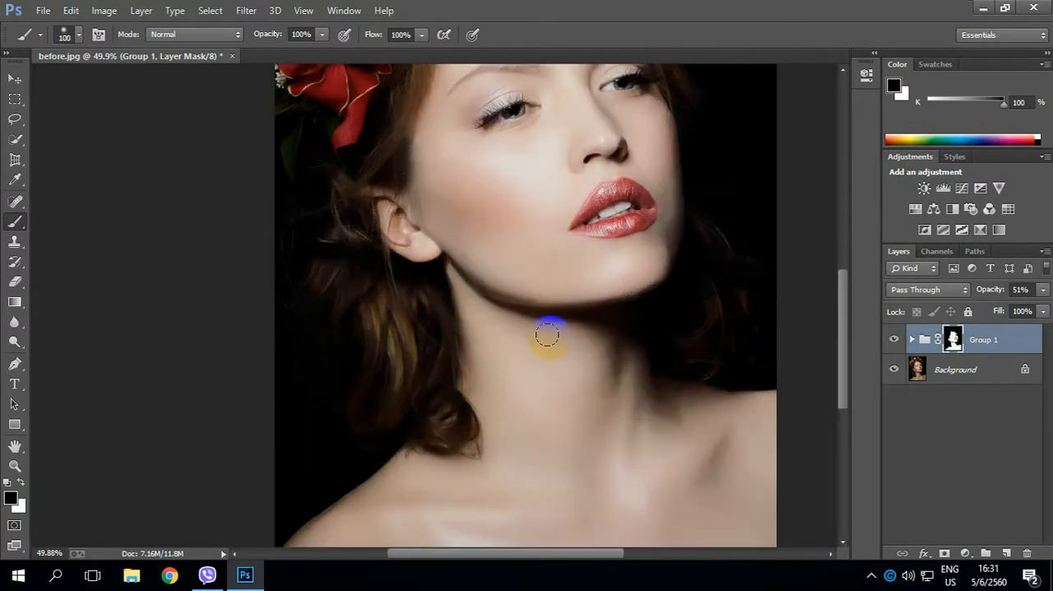
left_click_drag(603, 360, 360, 341)
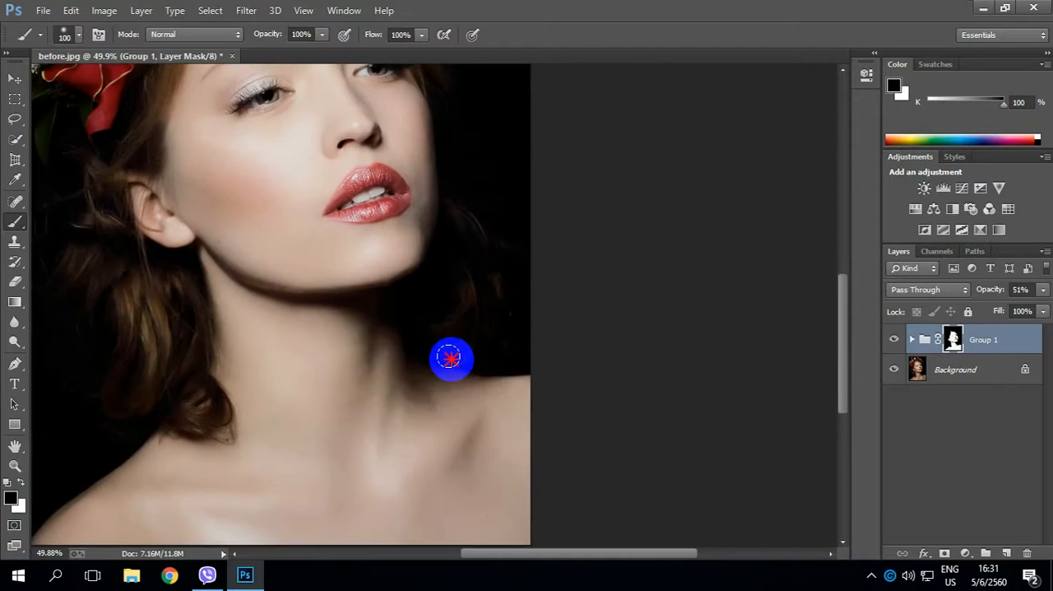
Paint black over the lips on Group 1's mask with a 40 px brush to remove the whitening there.
scroll(316, 181, "up", 2)
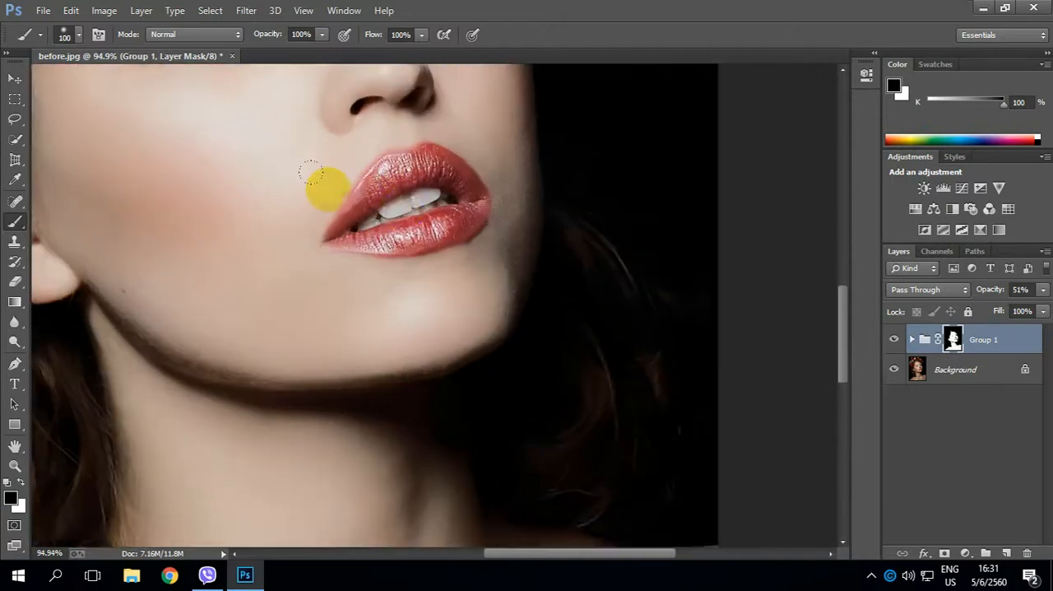
left_click_drag(399, 181, 423, 258)
scroll(423, 261, "up", 1)
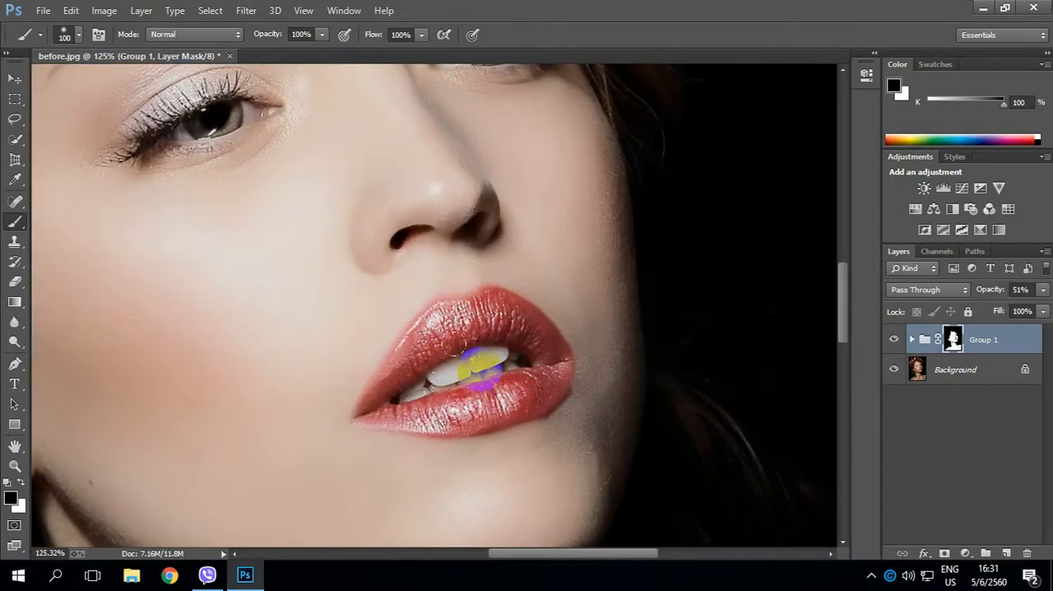
left_click_drag(481, 366, 465, 315)
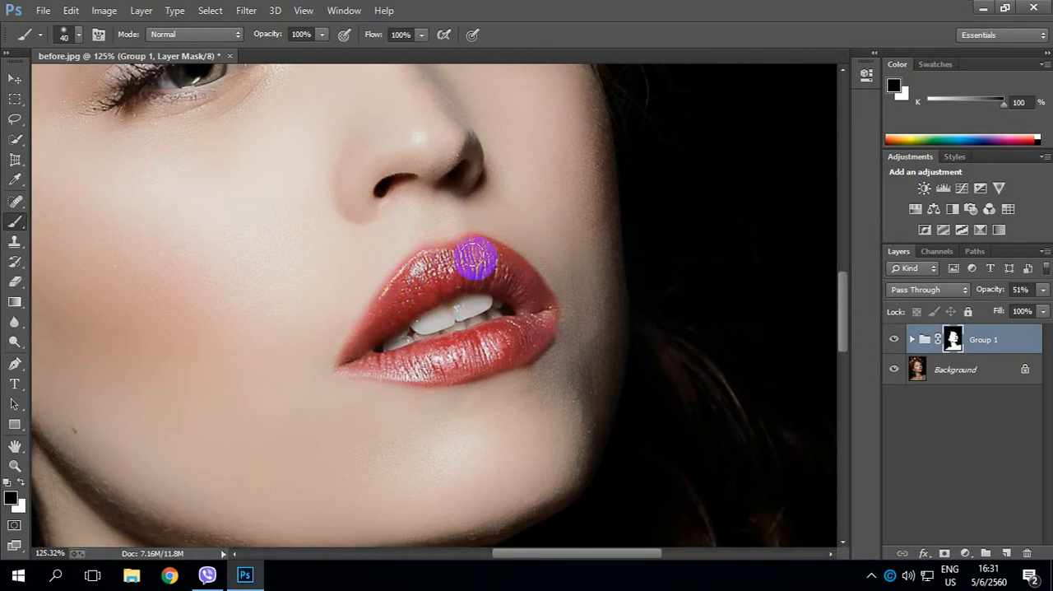
mouse_move(473, 255)
left_mouse_down()
mouse_move(502, 264)
mouse_move(525, 294)
mouse_move(526, 326)
mouse_move(454, 357)
mouse_move(519, 319)
mouse_move(500, 344)
mouse_move(419, 356)
mouse_move(374, 351)
mouse_move(420, 361)
mouse_move(496, 343)
mouse_move(371, 354)
mouse_move(363, 344)
mouse_move(403, 296)
mouse_move(456, 276)
mouse_move(501, 282)
mouse_move(533, 309)
mouse_move(532, 322)
mouse_move(455, 356)
mouse_move(491, 351)
mouse_move(399, 289)
left_mouse_up()
Set the brush opacity to 42% and paint black on the mask over the near eyebrow, using 25 to 40 px brush sizes.
left_click_drag(336, 238, 473, 526)
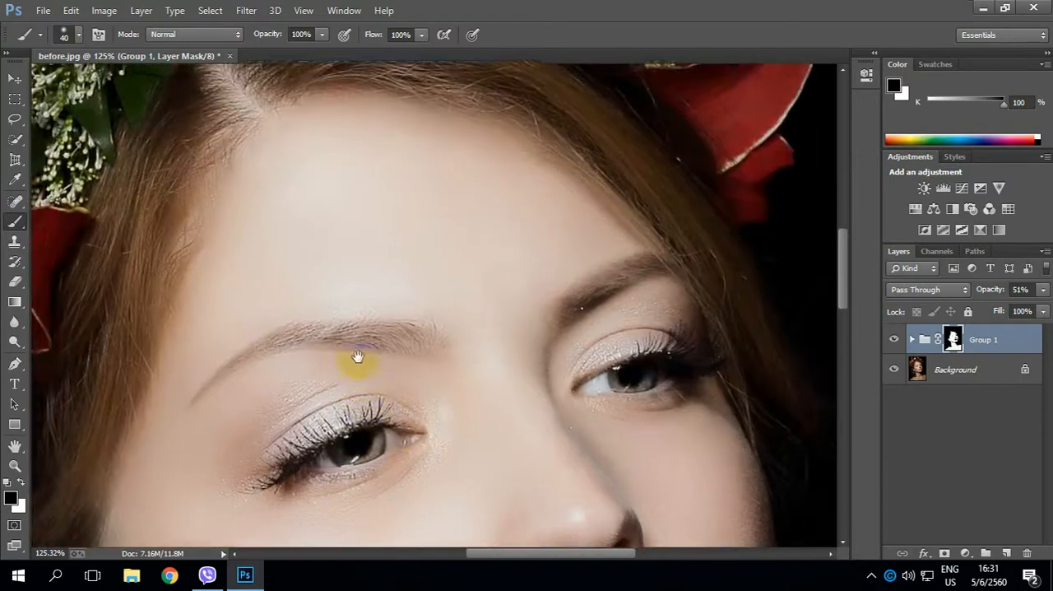
left_click_drag(355, 329, 442, 324)
mouse_move(270, 34)
left_mouse_down()
mouse_move(258, 37)
mouse_move(275, 39)
left_mouse_up()
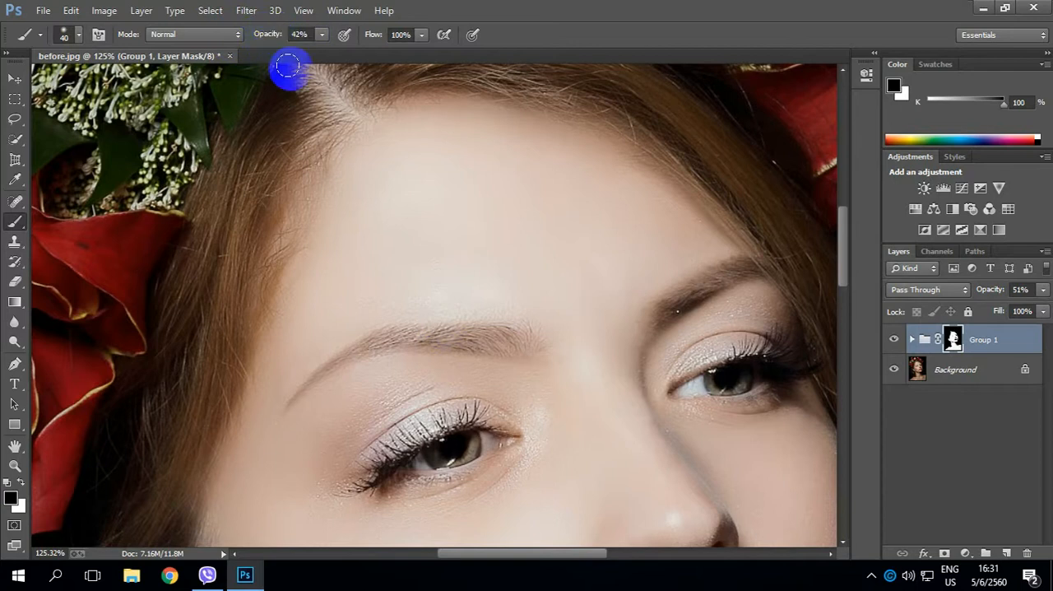
left_click_drag(578, 312, 560, 256)
left_click_drag(499, 286, 405, 292)
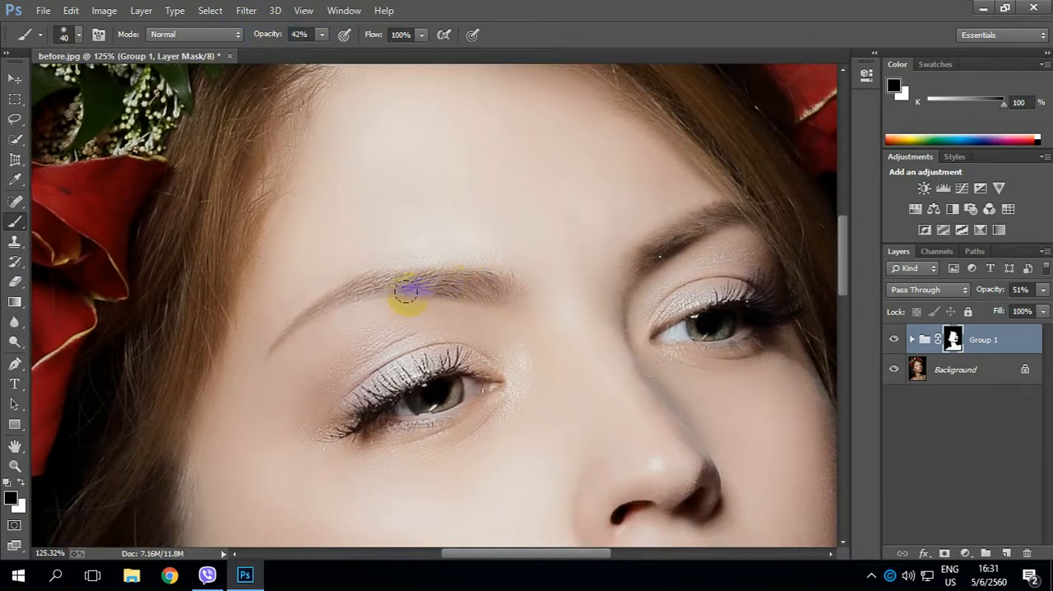
mouse_move(502, 286)
left_mouse_down()
mouse_move(402, 275)
mouse_move(358, 285)
left_mouse_up()
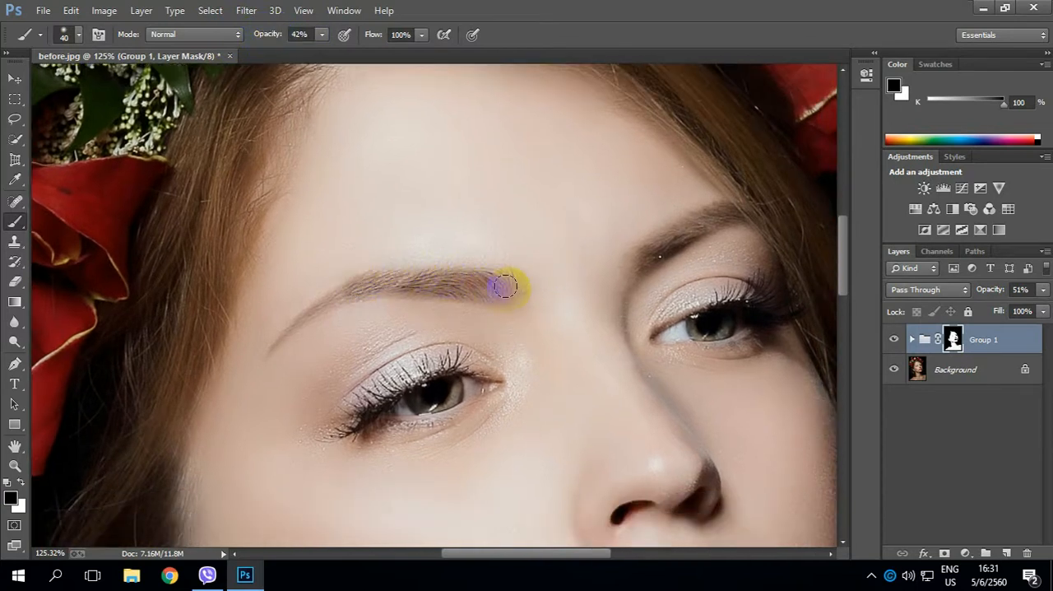
left_click_drag(504, 285, 349, 286)
mouse_move(502, 288)
left_mouse_down()
mouse_move(355, 283)
mouse_move(305, 307)
mouse_move(350, 300)
mouse_move(269, 350)
mouse_move(301, 340)
mouse_move(326, 306)
mouse_move(293, 330)
mouse_move(353, 307)
mouse_move(491, 288)
left_mouse_up()
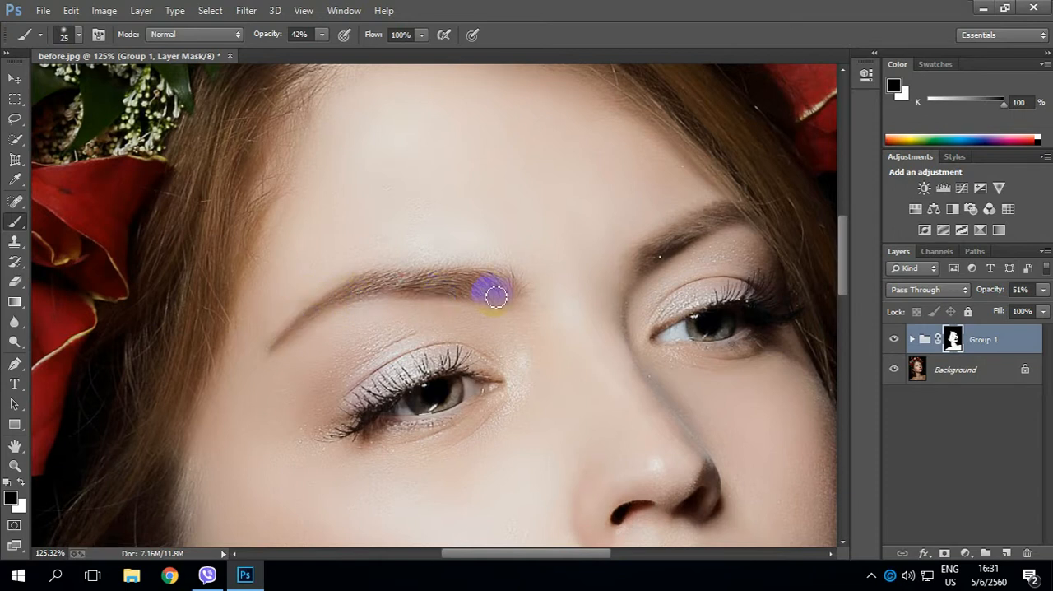
mouse_move(503, 288)
left_mouse_down()
mouse_move(419, 282)
mouse_move(462, 289)
mouse_move(425, 275)
mouse_move(368, 284)
left_mouse_up()
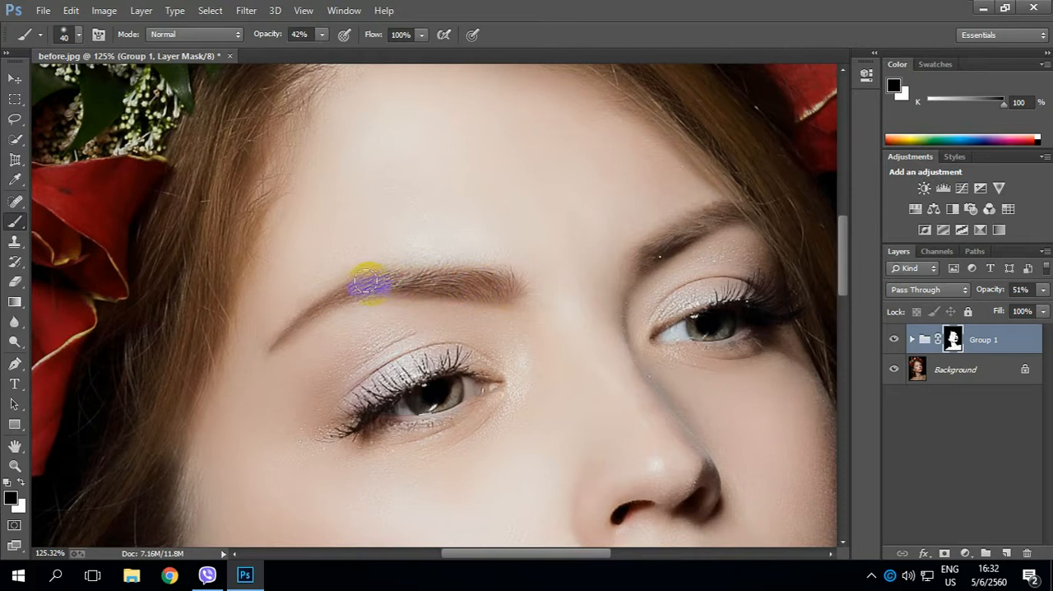
Paint black on the mask over the near eye and its lashes with a 15 px to 20 px brush.
scroll(449, 316, "up", 3)
left_click_drag(437, 361, 479, 231)
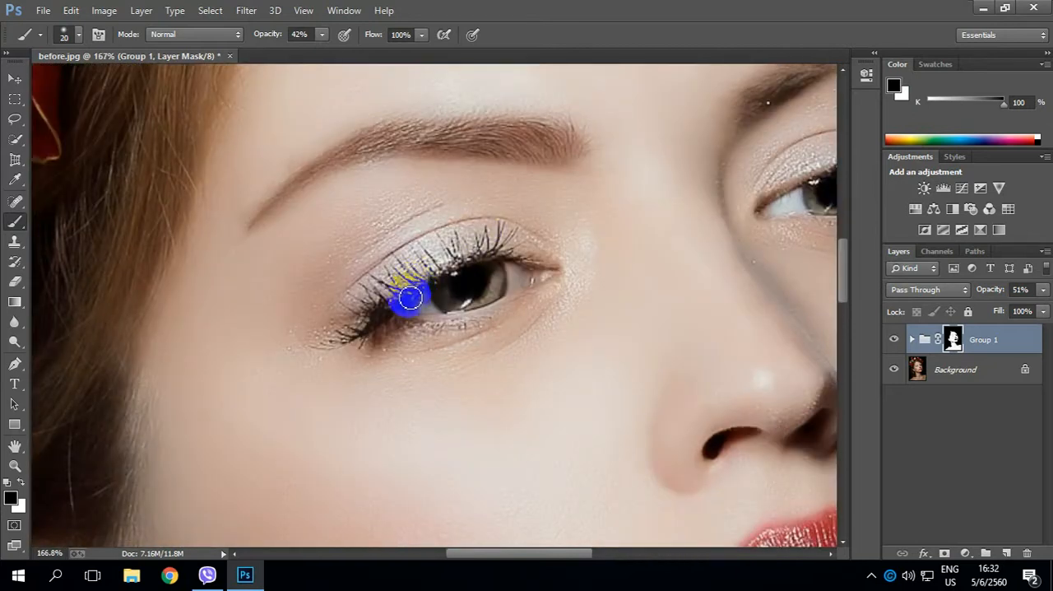
key("bracketleft")
mouse_move(370, 324)
left_mouse_down()
mouse_move(424, 284)
mouse_move(501, 245)
mouse_move(489, 258)
mouse_move(557, 266)
left_mouse_up()
mouse_move(486, 274)
left_mouse_down()
mouse_move(565, 275)
mouse_move(469, 319)
mouse_move(417, 327)
mouse_move(378, 306)
left_mouse_up()
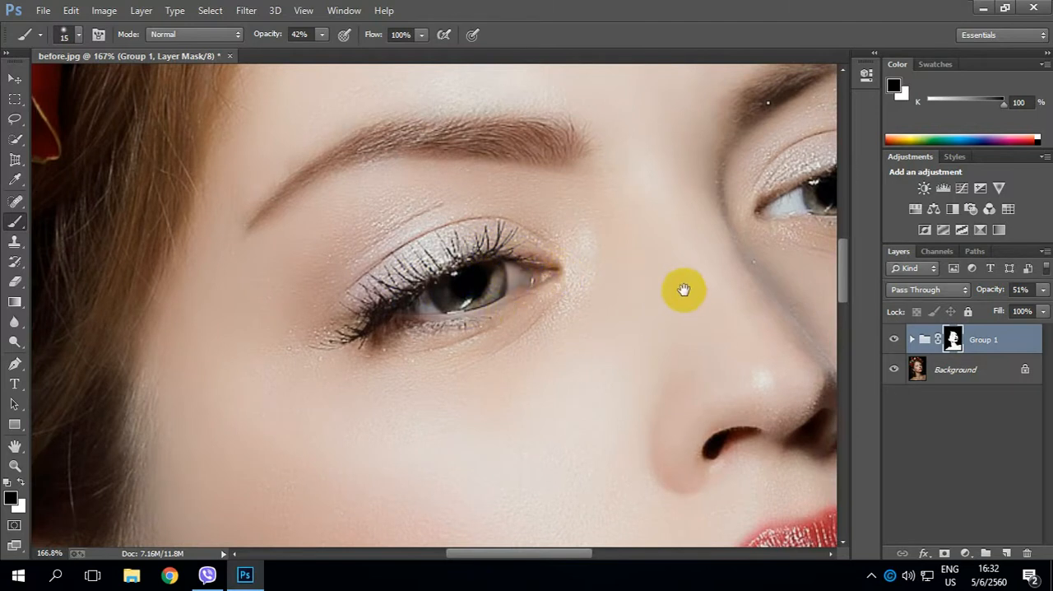
Paint black on the mask over the far eye, eyelid and eyebrow with a brush of up to 25 px.
left_click_drag(683, 288, 400, 329)
mouse_move(475, 262)
left_mouse_down()
mouse_move(532, 238)
mouse_move(606, 231)
left_mouse_up()
mouse_move(487, 259)
left_mouse_down()
mouse_move(546, 236)
mouse_move(524, 280)
mouse_move(480, 279)
mouse_move(568, 275)
mouse_move(621, 250)
left_mouse_up()
mouse_move(464, 153)
left_mouse_down()
mouse_move(538, 133)
mouse_move(494, 118)
mouse_move(599, 110)
mouse_move(469, 159)
mouse_move(522, 110)
mouse_move(599, 106)
left_mouse_up()
mouse_move(292, 194)
left_mouse_down()
mouse_move(263, 201)
mouse_move(272, 196)
mouse_move(214, 178)
mouse_move(153, 176)
mouse_move(87, 193)
mouse_move(211, 178)
mouse_move(279, 199)
mouse_move(99, 192)
left_mouse_up()
left_click(547, 199)
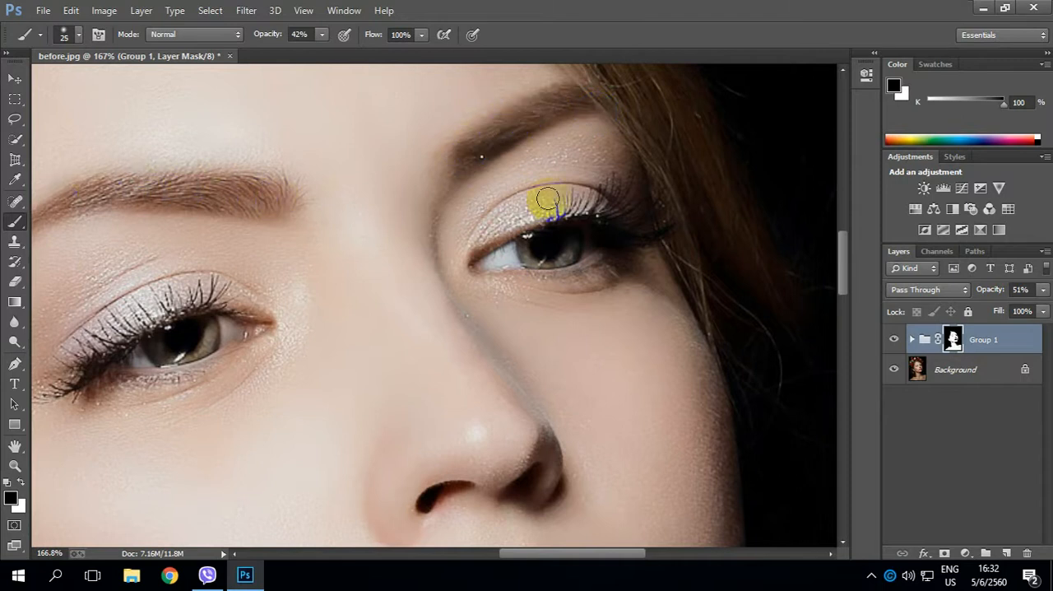
View the whole portrait and compare it with and without Group 1.
scroll(547, 199, "down", 5)
scroll(500, 301, "up", 2)
scroll(498, 305, "down", 2)
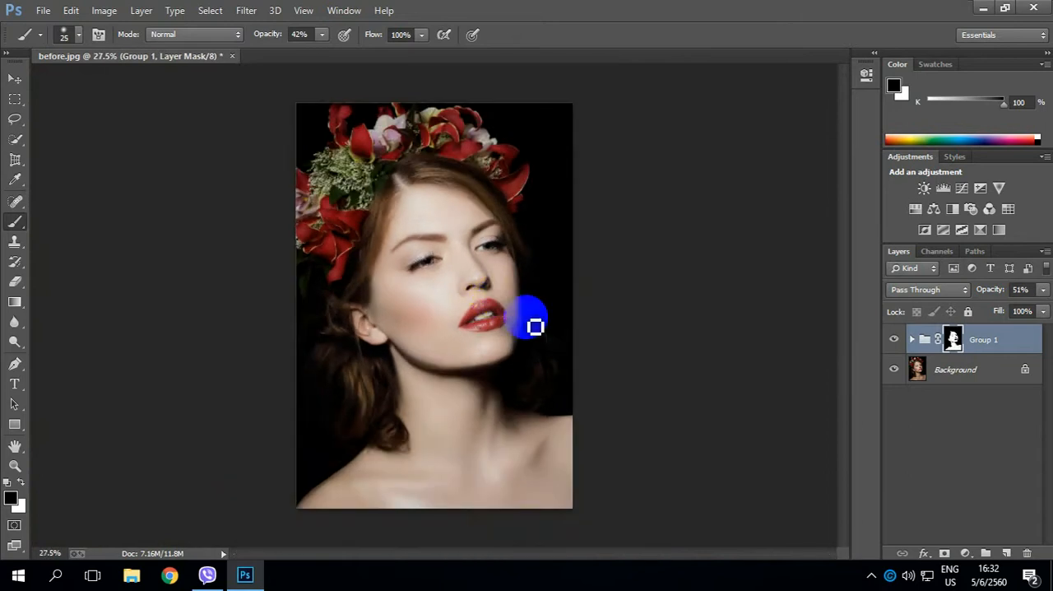
left_click(896, 340)
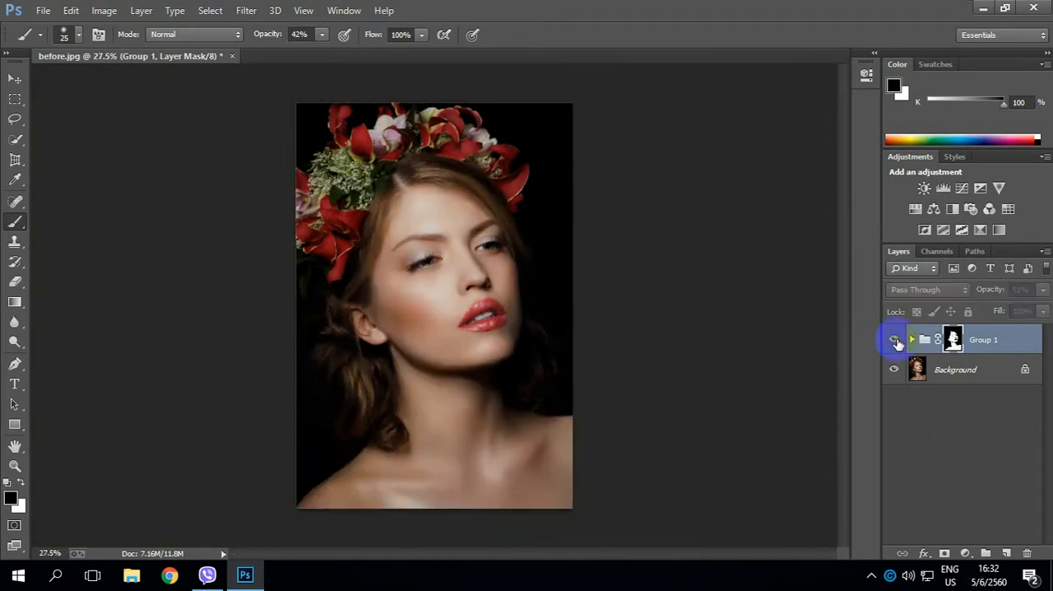
left_click(896, 341)
Switch to white, set the brush to 45 px at 33% opacity, try painting the mask along the jaw's shadow, and undo the last stroke.
scroll(402, 357, "up", 2)
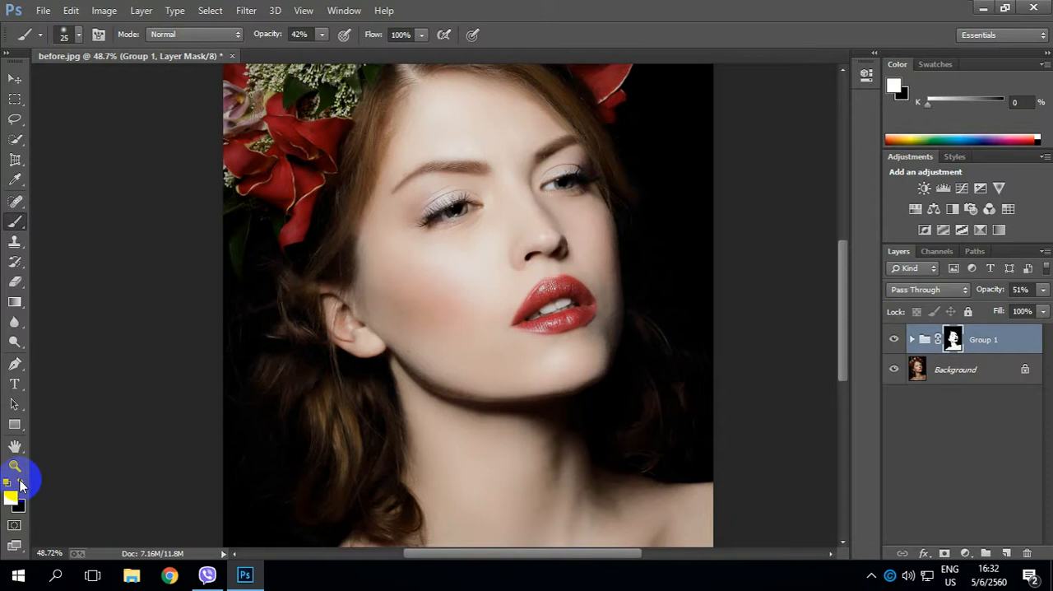
scroll(555, 442, "up", 2)
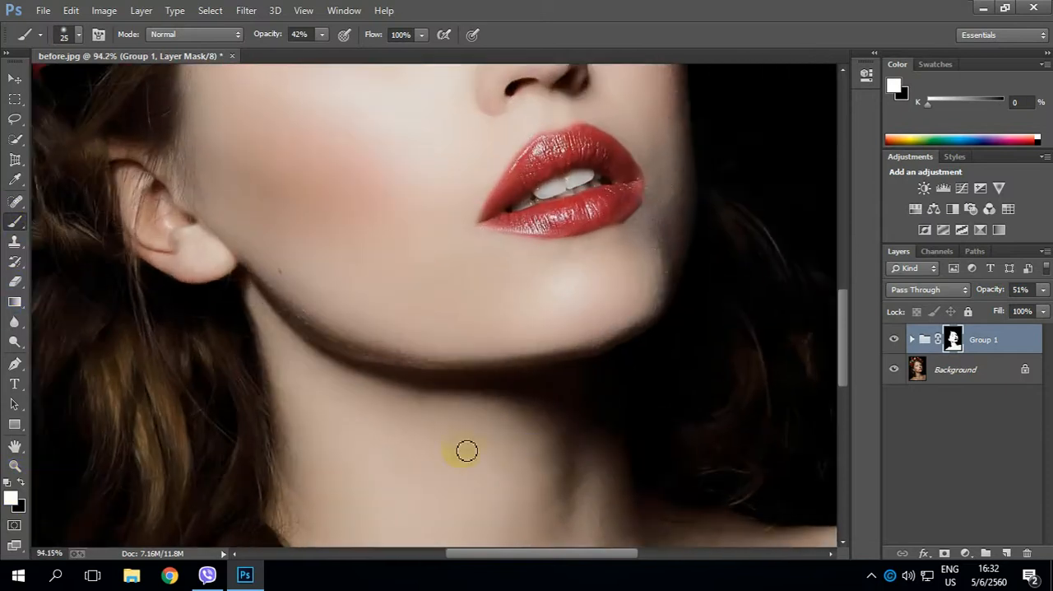
left_click_drag(425, 378, 462, 324)
left_click(356, 282)
mouse_move(286, 218)
left_mouse_down()
mouse_move(297, 217)
mouse_move(350, 290)
mouse_move(451, 321)
left_mouse_up()
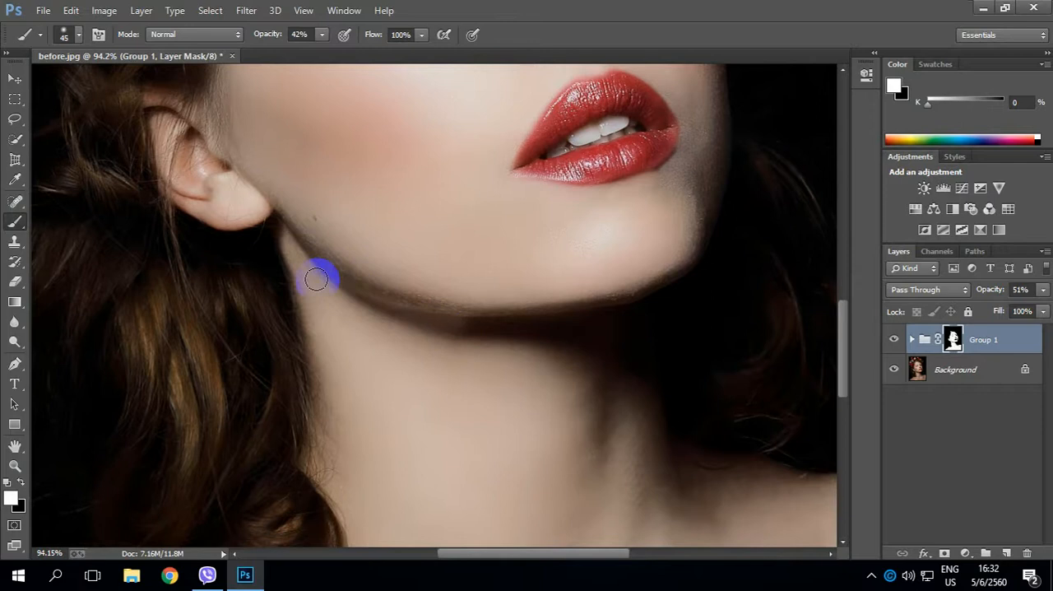
mouse_move(290, 244)
left_mouse_down()
mouse_move(381, 313)
mouse_move(268, 36)
mouse_move(452, 346)
left_mouse_up()
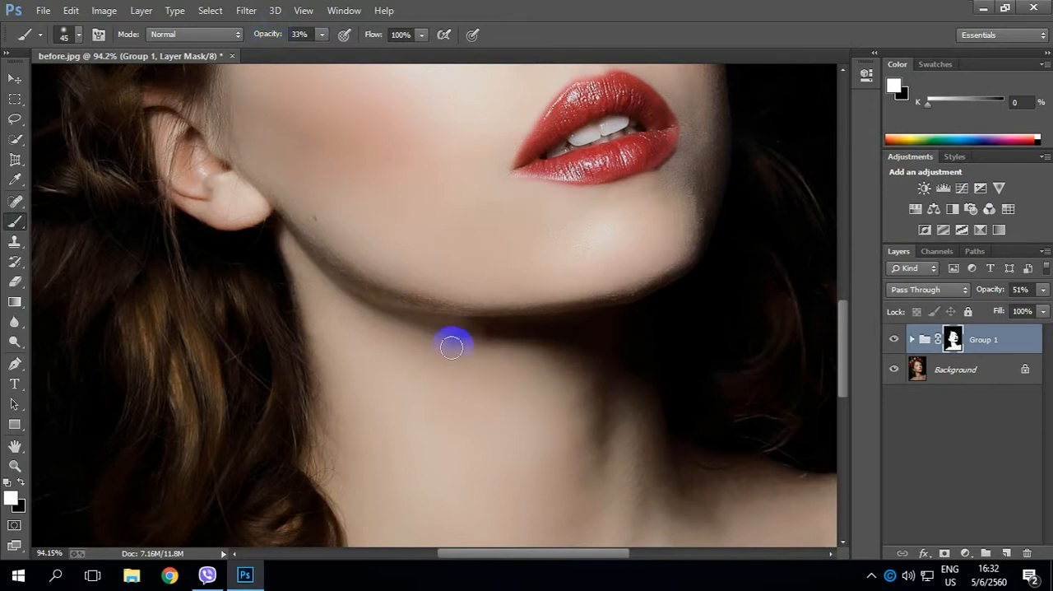
key("ctrl+alt+z")
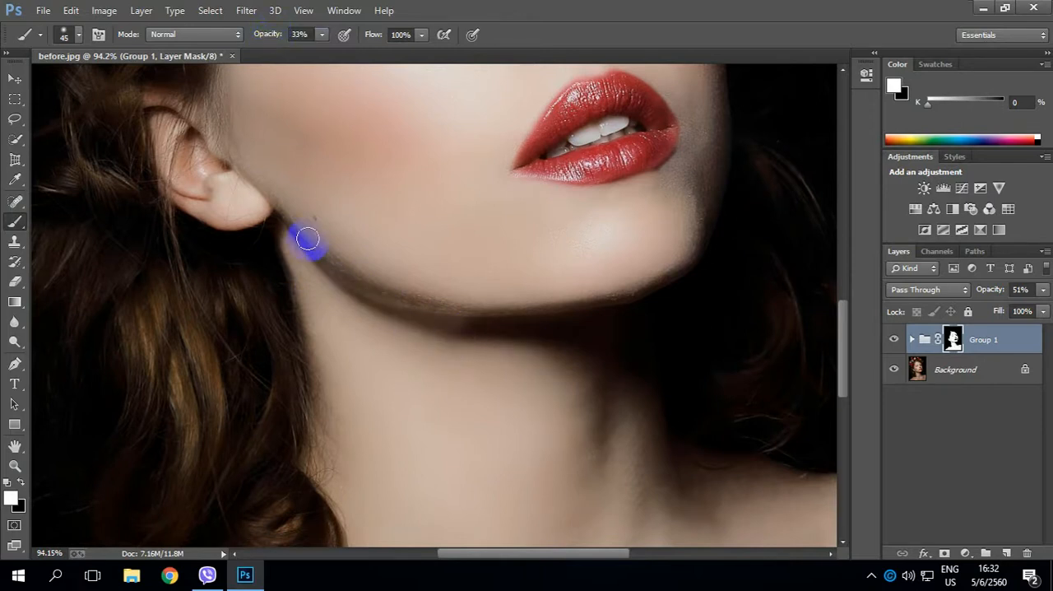
Paint white on Group 1's mask along the jawline and down the neck's shaded side, enlarging the brush to 80 px.
mouse_move(296, 229)
left_mouse_down()
mouse_move(382, 278)
mouse_move(461, 291)
mouse_move(494, 330)
mouse_move(427, 334)
mouse_move(574, 367)
mouse_move(606, 402)
mouse_move(570, 411)
mouse_move(525, 357)
mouse_move(607, 390)
mouse_move(654, 488)
mouse_move(627, 403)
mouse_move(692, 523)
mouse_move(744, 503)
mouse_move(683, 474)
mouse_move(801, 484)
mouse_move(693, 525)
mouse_move(640, 498)
mouse_move(578, 394)
mouse_move(585, 512)
mouse_move(587, 414)
mouse_move(528, 336)
mouse_move(397, 307)
mouse_move(594, 327)
mouse_move(543, 320)
mouse_move(634, 367)
mouse_move(656, 464)
left_mouse_up()
key("]")
mouse_move(539, 325)
left_mouse_down()
mouse_move(507, 346)
mouse_move(343, 307)
mouse_move(289, 229)
mouse_move(379, 270)
mouse_move(509, 286)
mouse_move(579, 278)
mouse_move(666, 238)
mouse_move(645, 261)
mouse_move(475, 286)
mouse_move(318, 254)
mouse_move(294, 212)
left_mouse_up()
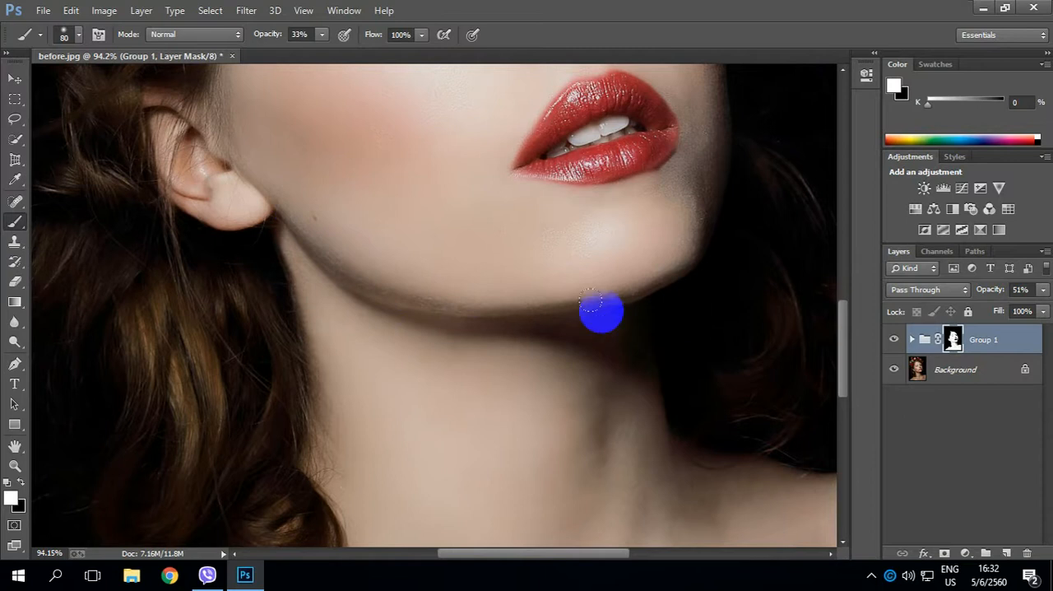
Paint white on Group 1's mask along the far edge of the face and the jawline, reducing the brush to 50 px.
mouse_move(594, 300)
left_mouse_down()
mouse_move(380, 479)
mouse_move(451, 436)
mouse_move(407, 450)
mouse_move(433, 377)
mouse_move(404, 415)
mouse_move(403, 440)
mouse_move(444, 345)
mouse_move(410, 139)
mouse_move(428, 182)
mouse_move(443, 290)
mouse_move(440, 427)
left_mouse_up()
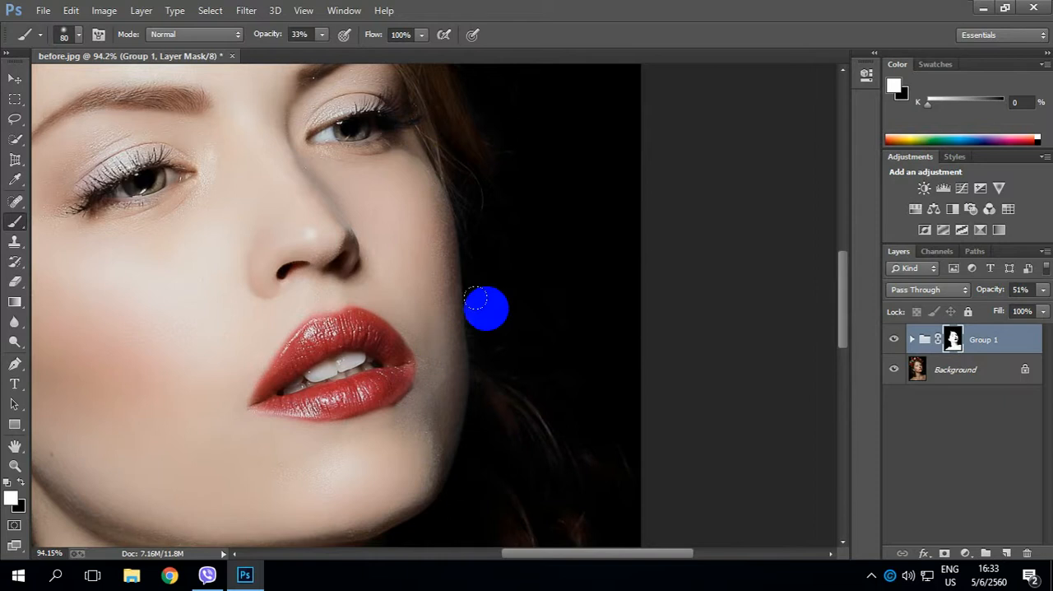
left_click_drag(418, 246, 502, 402)
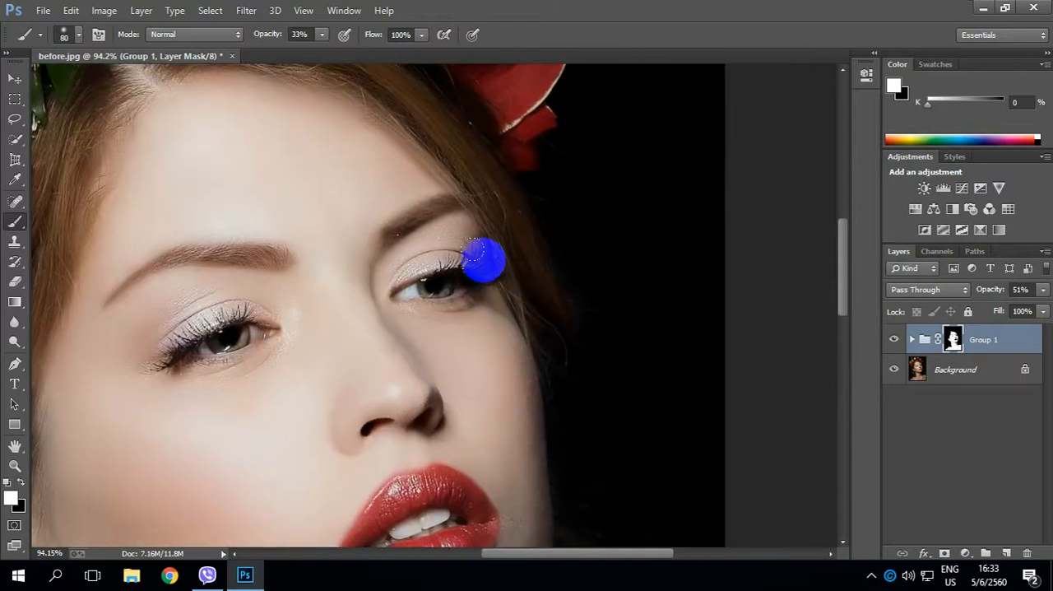
mouse_move(472, 240)
left_mouse_down()
mouse_move(502, 320)
mouse_move(490, 260)
mouse_move(427, 246)
mouse_move(467, 245)
mouse_move(488, 268)
mouse_move(481, 303)
mouse_move(489, 298)
mouse_move(499, 334)
mouse_move(514, 334)
mouse_move(485, 313)
mouse_move(519, 348)
mouse_move(487, 309)
left_mouse_up()
mouse_move(478, 400)
left_mouse_down()
mouse_move(482, 153)
mouse_move(538, 216)
mouse_move(532, 179)
mouse_move(545, 211)
mouse_move(529, 176)
mouse_move(520, 261)
mouse_move(463, 327)
mouse_move(373, 336)
mouse_move(506, 308)
mouse_move(426, 338)
mouse_move(283, 347)
mouse_move(177, 308)
mouse_move(144, 264)
left_mouse_up()
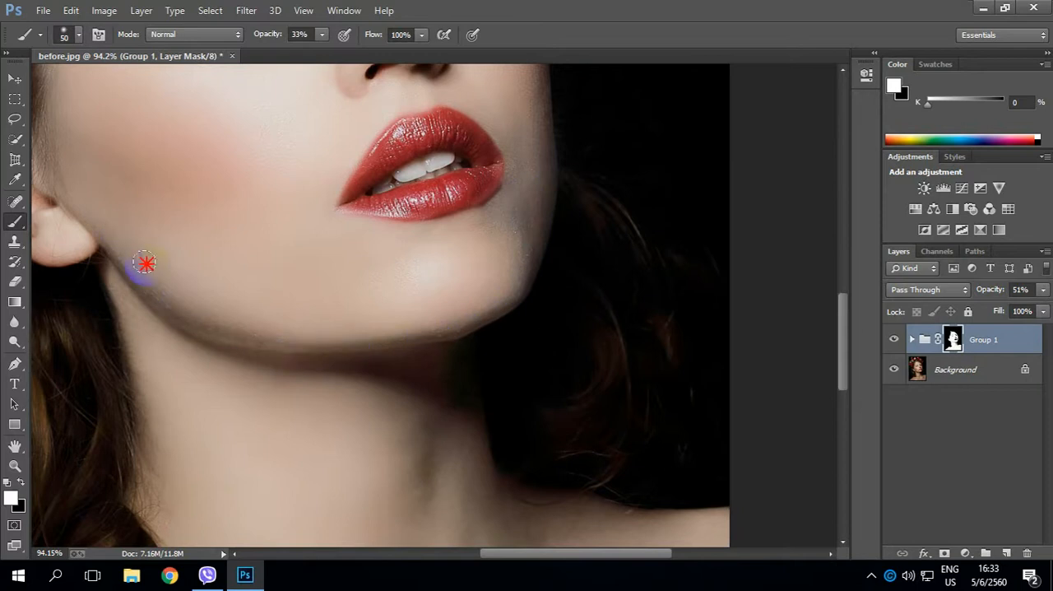
Compare the whole portrait with and without Group 1, inspecting the face and neck at different magnifications.
scroll(395, 354, "down", 5)
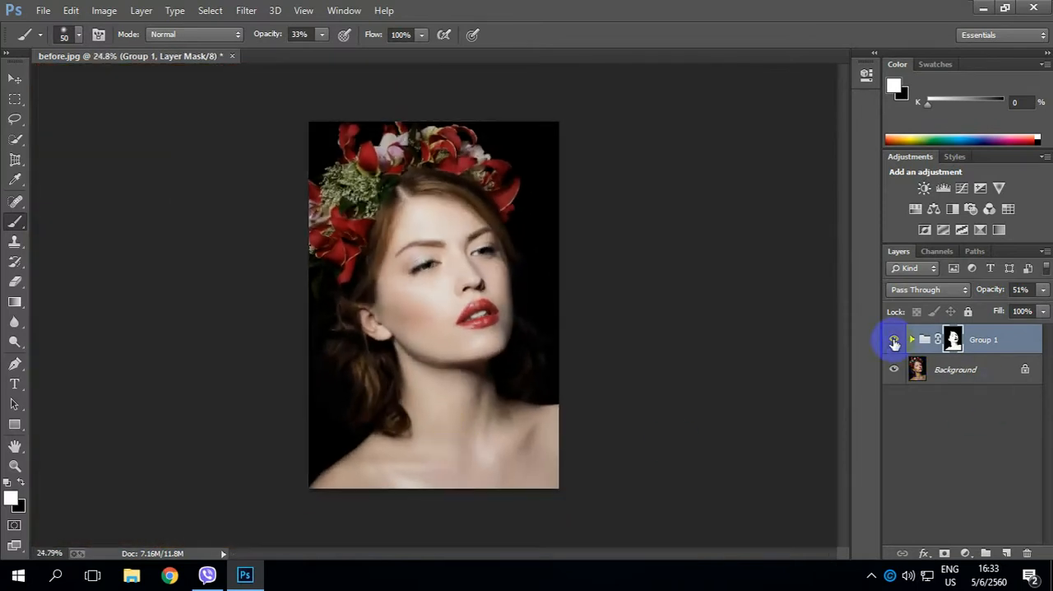
left_click(894, 341)
left_click(894, 340)
left_click(894, 340)
left_click(894, 341)
left_click(894, 340)
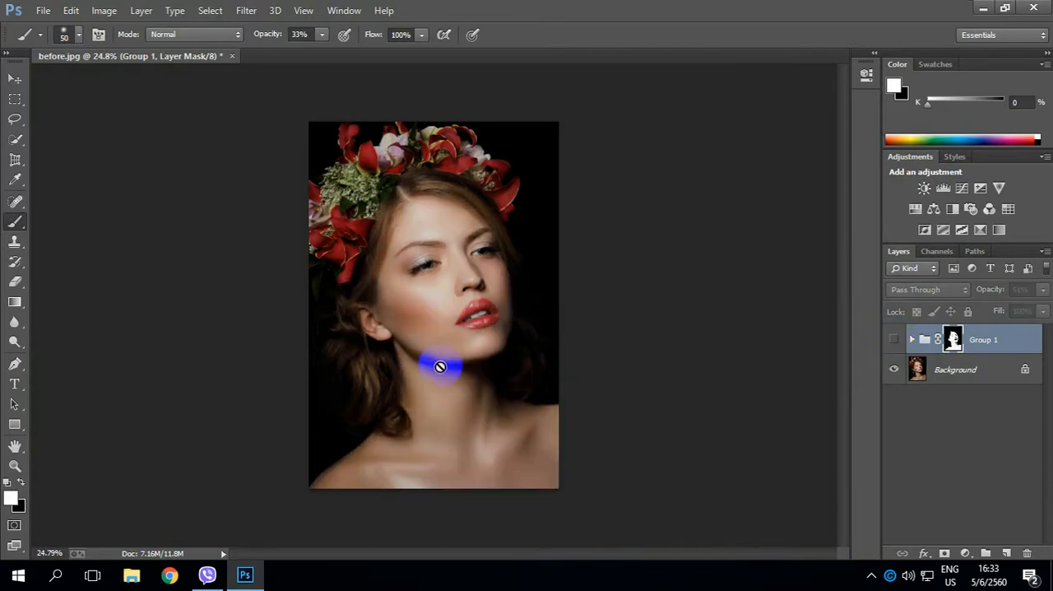
scroll(463, 450, "up", 4)
scroll(463, 450, "down", 3)
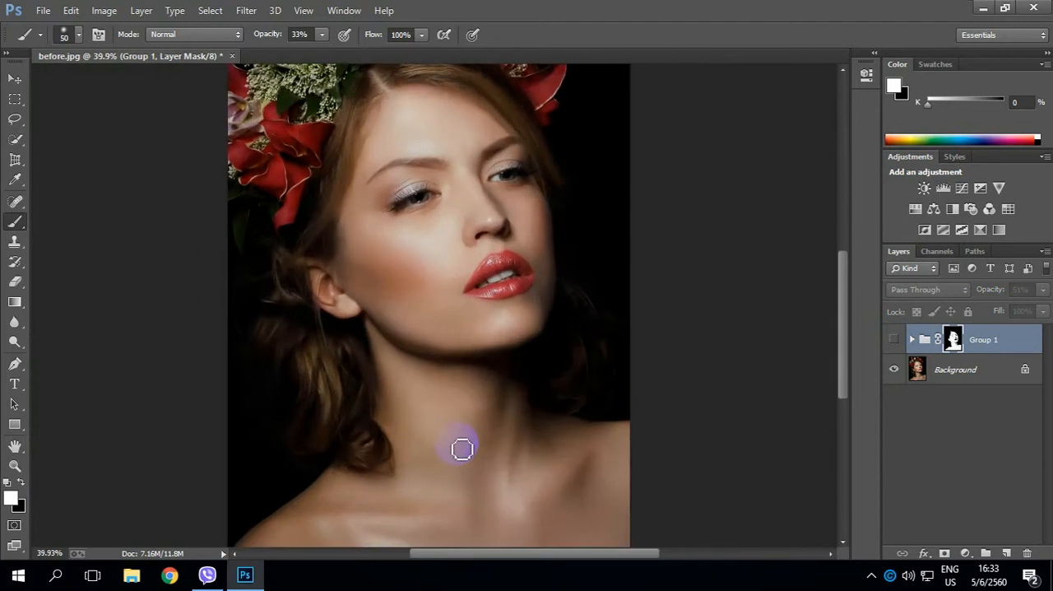
left_click(894, 340)
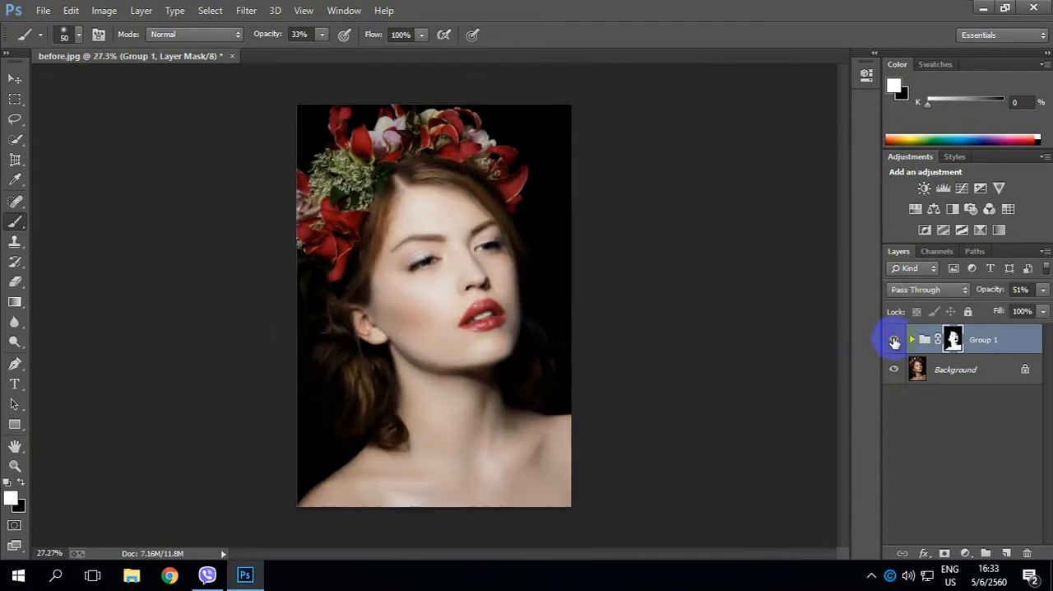
scroll(486, 353, "up", 3)
scroll(468, 412, "down", 3)
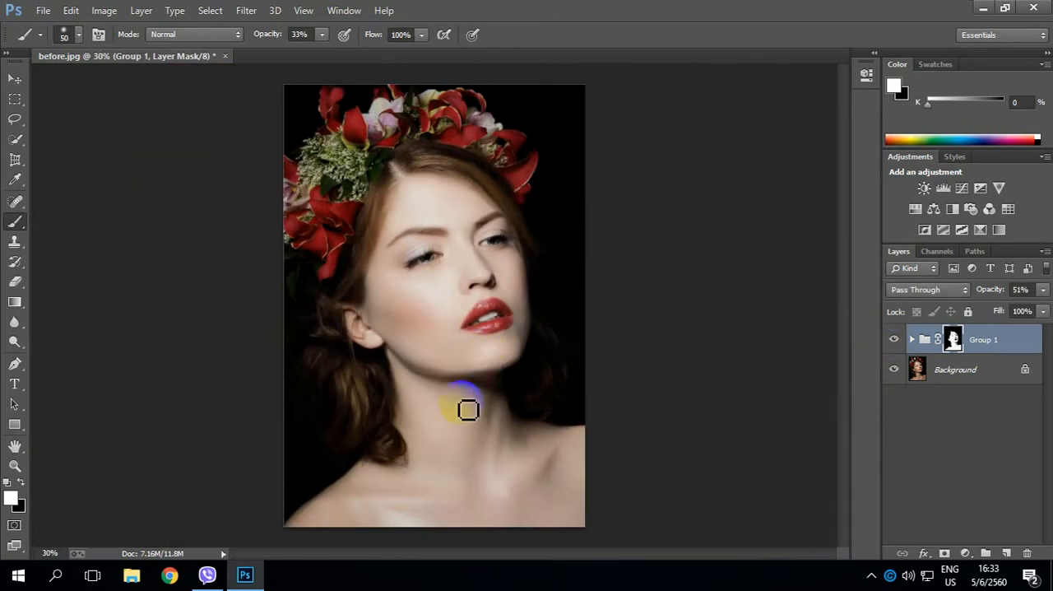
scroll(467, 409, "up", 2)
scroll(467, 410, "down", 3)
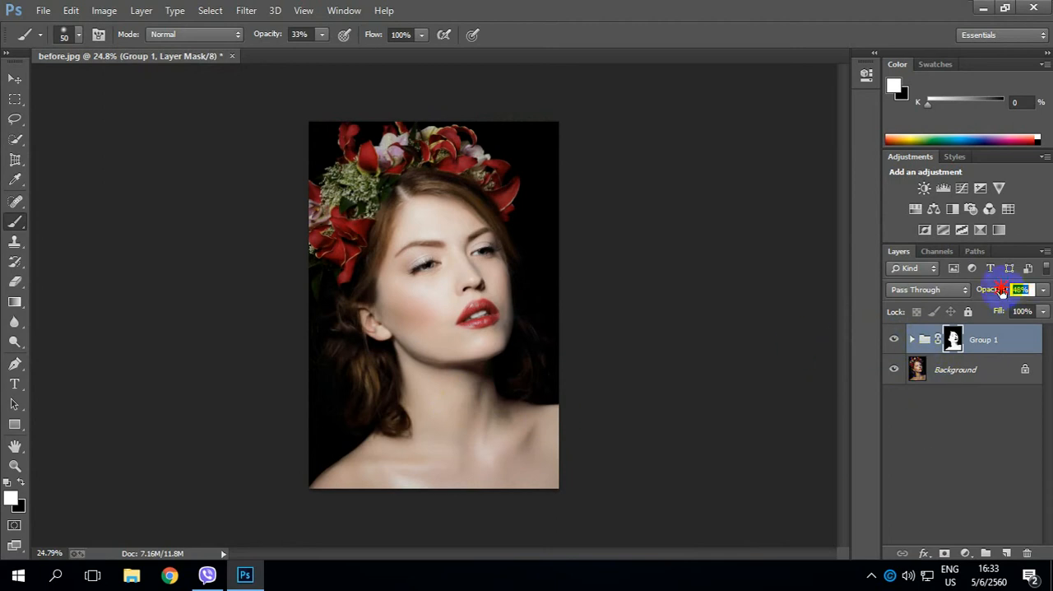
Try lowering Group 1's opacity to 19% and compare the portrait with the group hidden and shown.
left_click_drag(1001, 291, 990, 296)
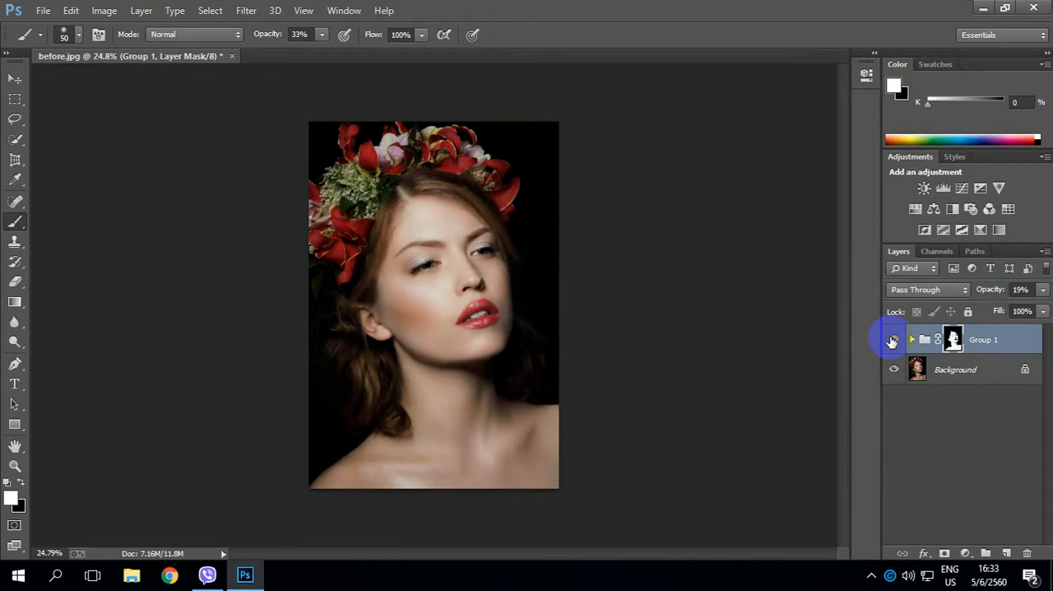
left_click(892, 340)
left_click(893, 339)
left_click(892, 339)
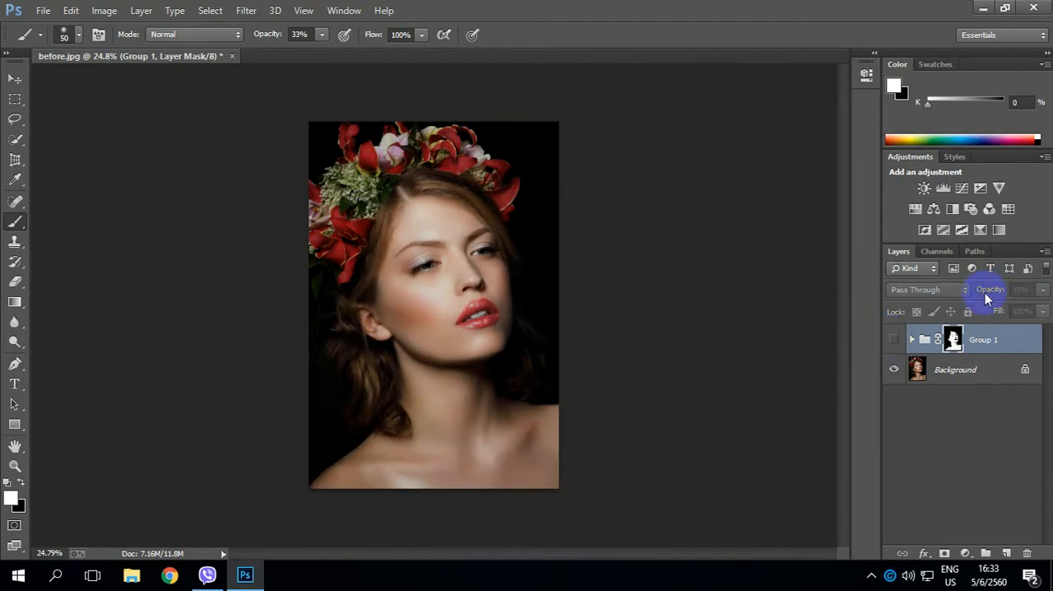
left_click(894, 342)
Set Group 1's opacity to 31% and check the skin brightening against the original, leaving the group visible.
mouse_move(987, 294)
left_mouse_down()
mouse_move(1001, 290)
mouse_move(978, 294)
mouse_move(991, 296)
left_mouse_up()
scroll(449, 321, "up", 5)
scroll(449, 322, "down", 4)
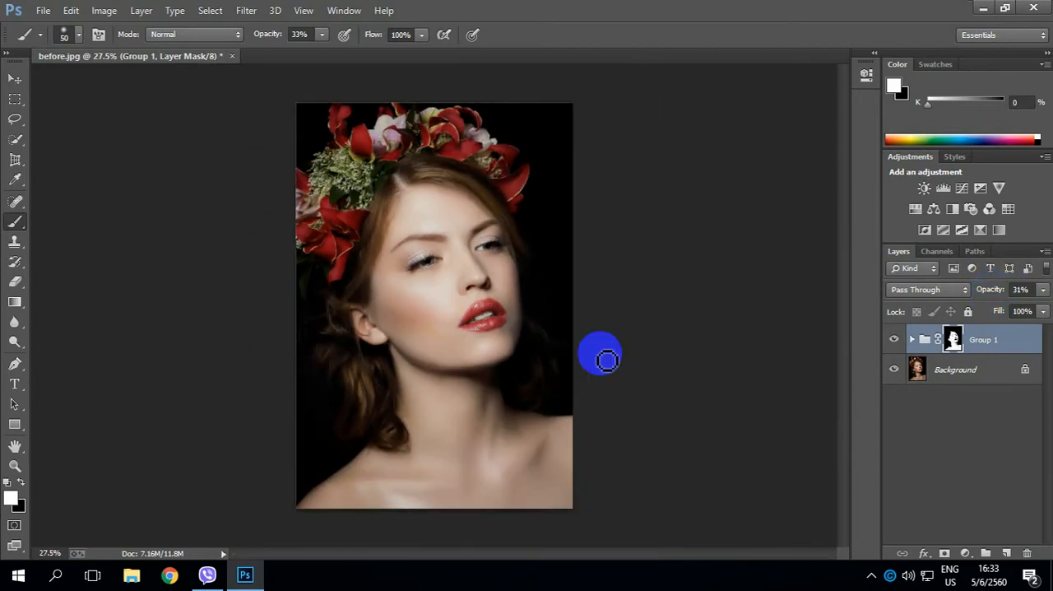
left_click(894, 339)
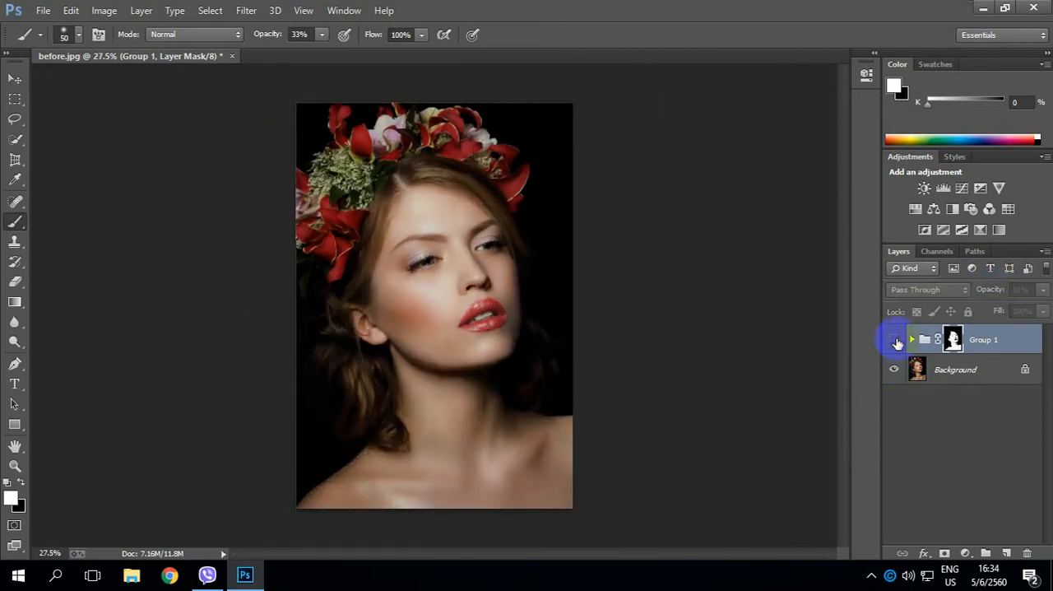
left_click(894, 340)
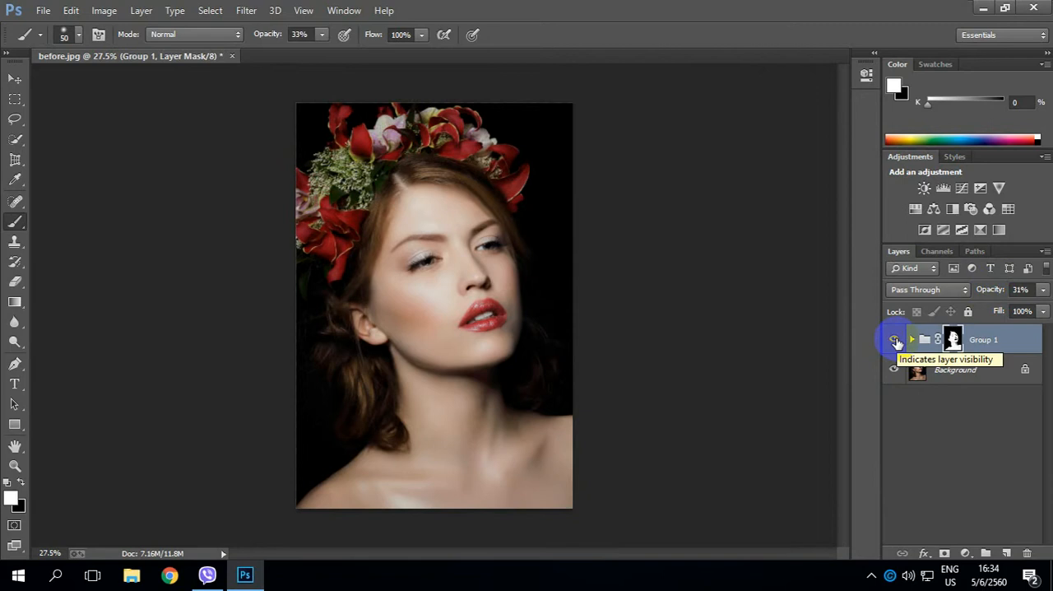